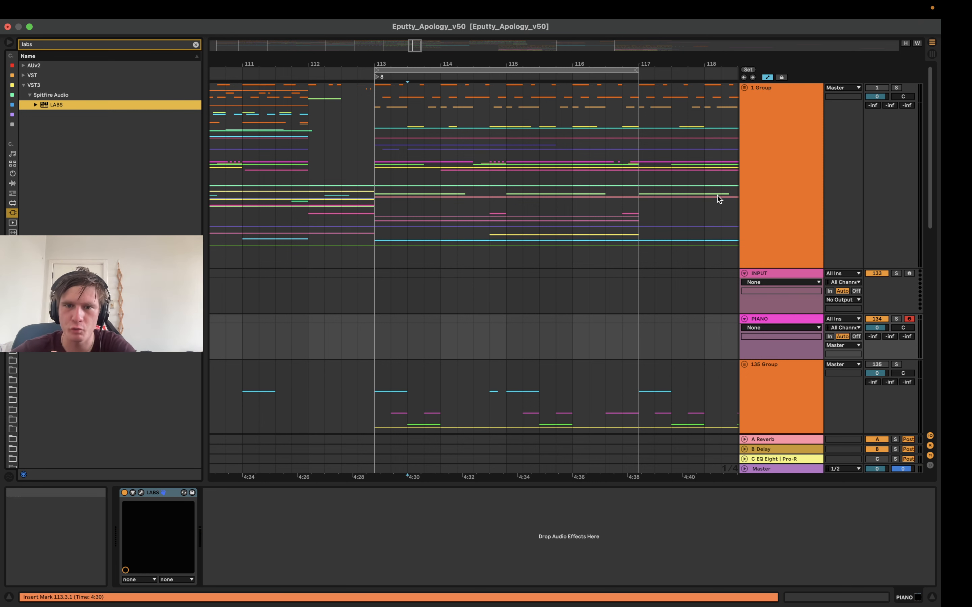
Create a four-bar MIDI clip on the INPUT track from bar 113 to bar 117
left_click(769, 327)
left_click(768, 321)
left_click(522, 333)
left_click(762, 274)
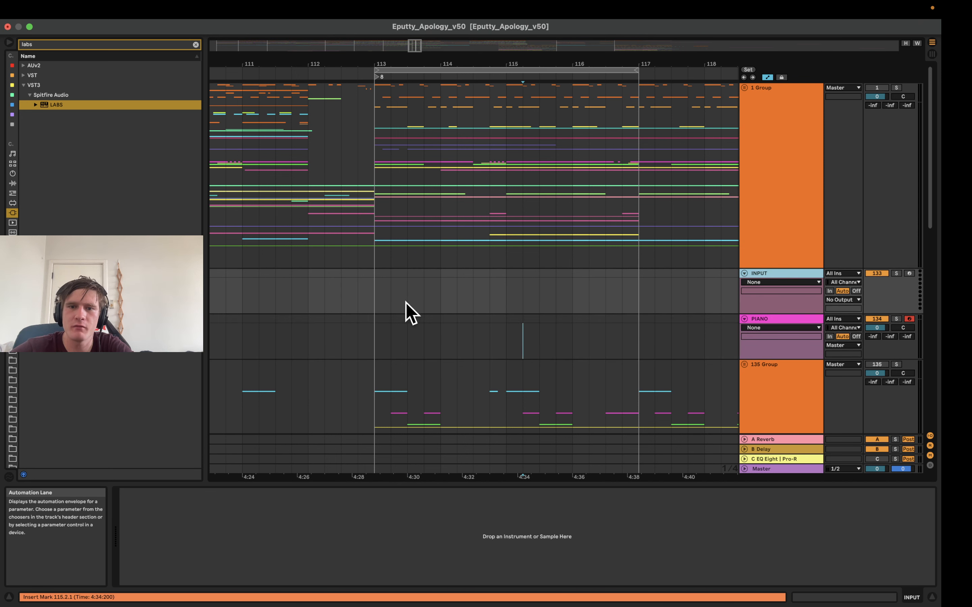
left_click_drag(383, 275, 636, 275)
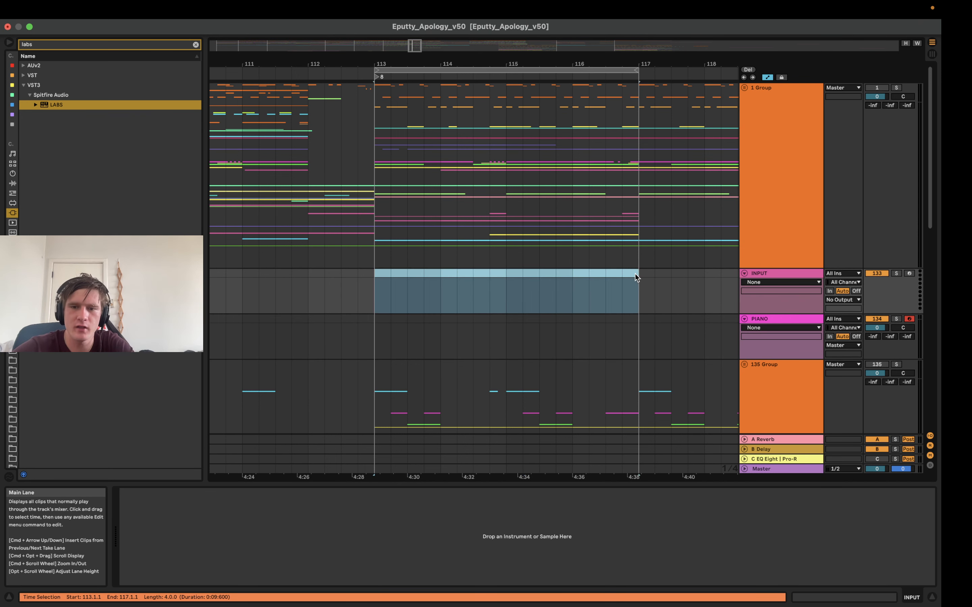
double_click(635, 275)
Add a C3 note at the start of the new clip and extend it over the full clip length with Legato
double_click(347, 462)
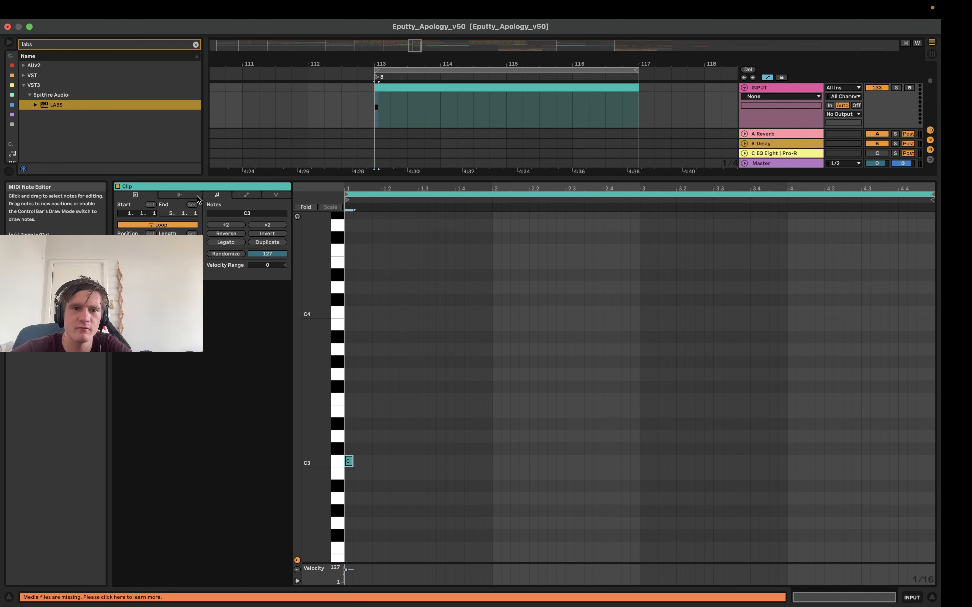
left_click(221, 244)
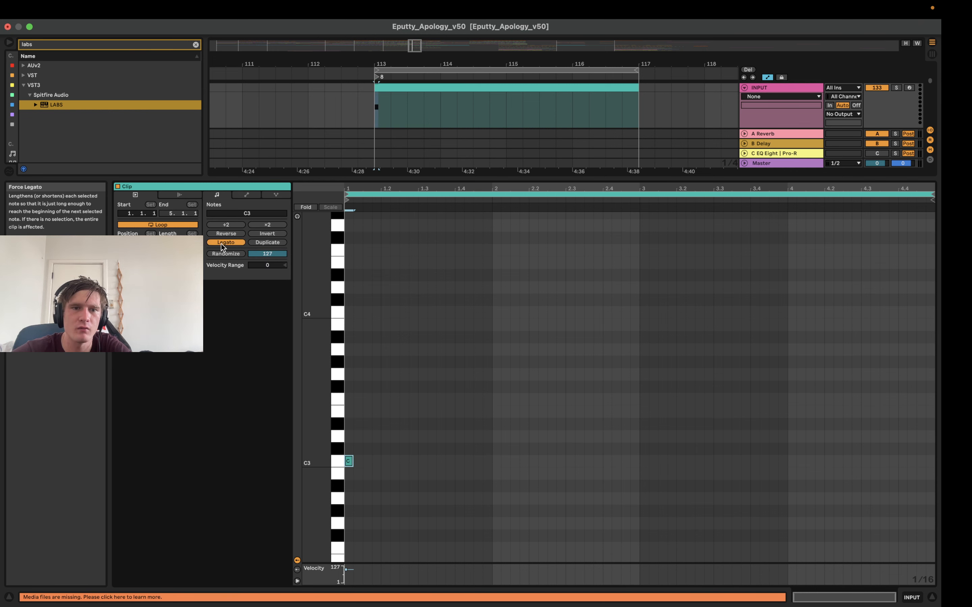
key("shift+Tab")
scroll(746, 207, "up", 3)
scroll(746, 208, "up", 3)
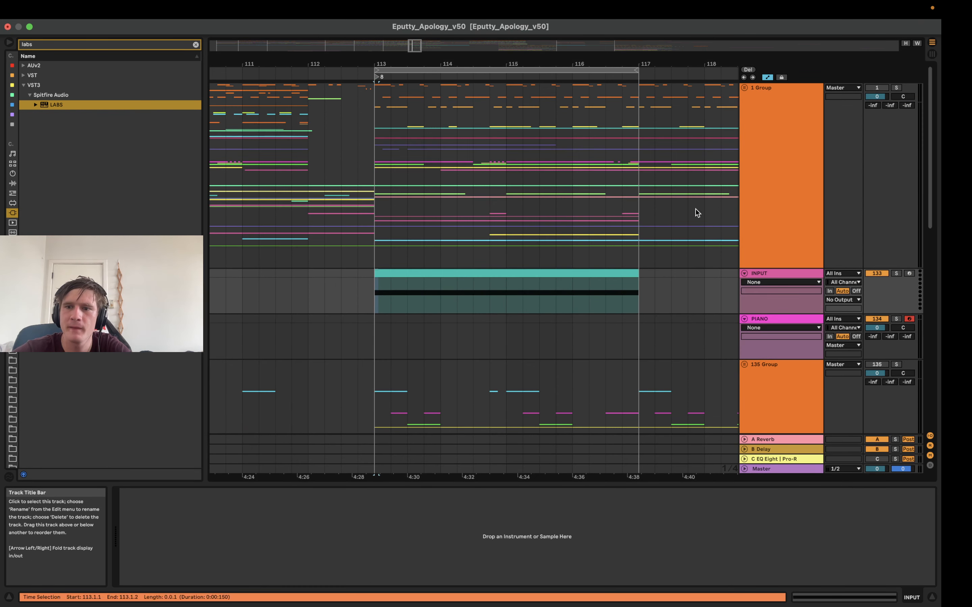
Set the PIANO track to receive its MIDI from the INPUT track
left_click(837, 321)
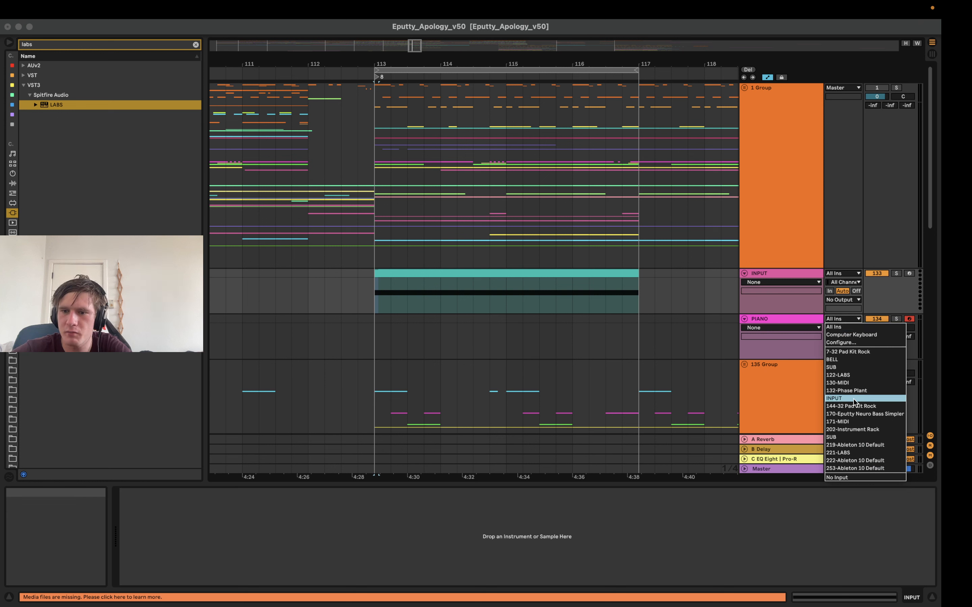
left_click(839, 398)
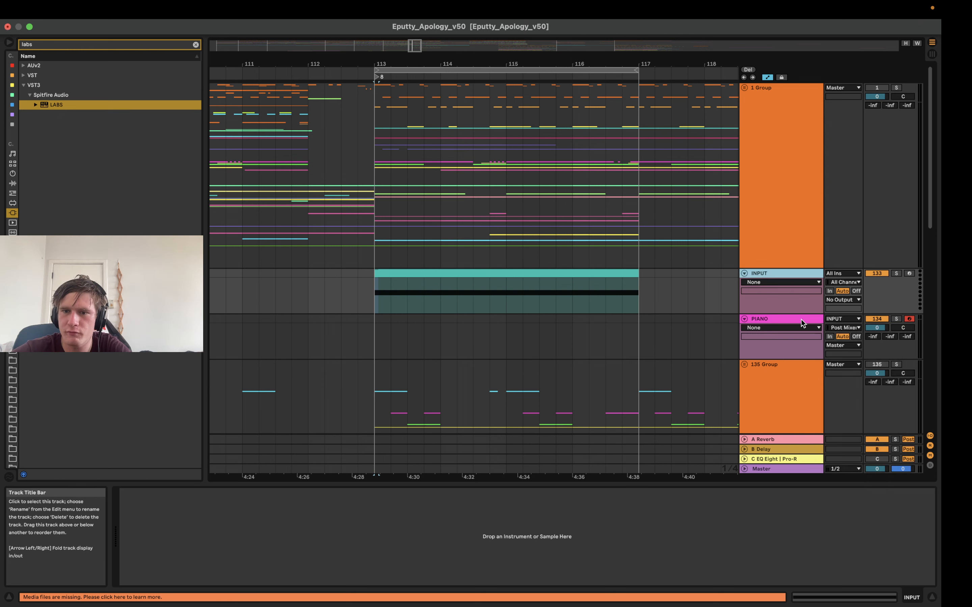
left_click(843, 318)
left_click(843, 318)
left_click(834, 317)
left_click(782, 318)
left_click(781, 318)
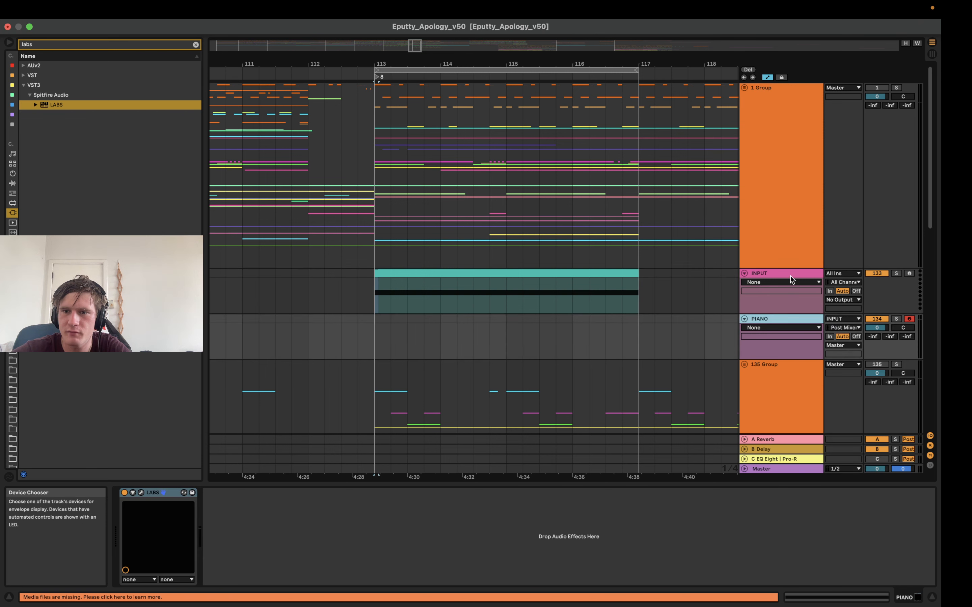
left_click(790, 277)
left_click(754, 318)
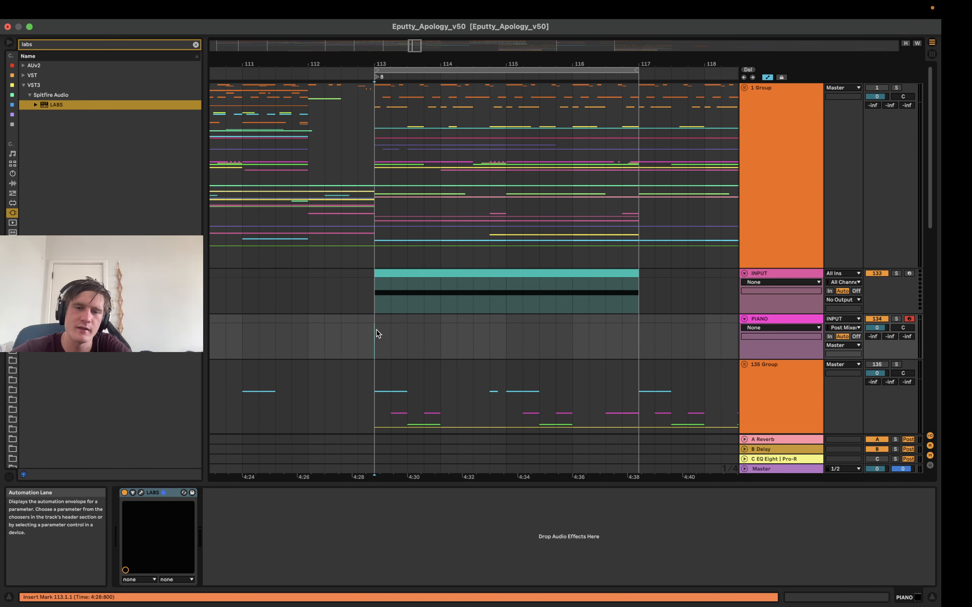
Solo the INPUT track to audition its clip from bar 113, and clear the solo
left_click_drag(386, 70, 470, 96)
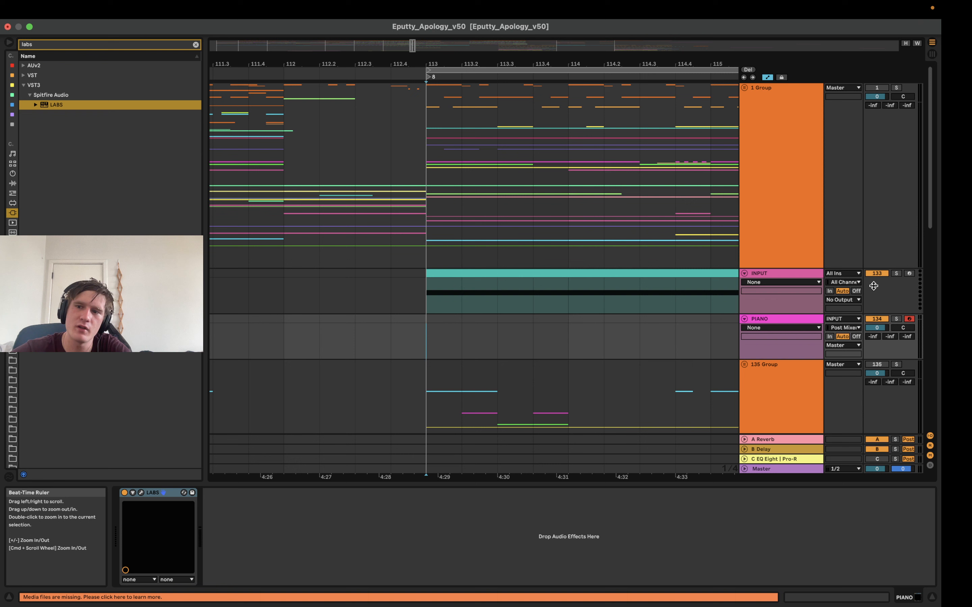
left_click(896, 275)
left_click(637, 270)
key("space")
key("space")
key("space")
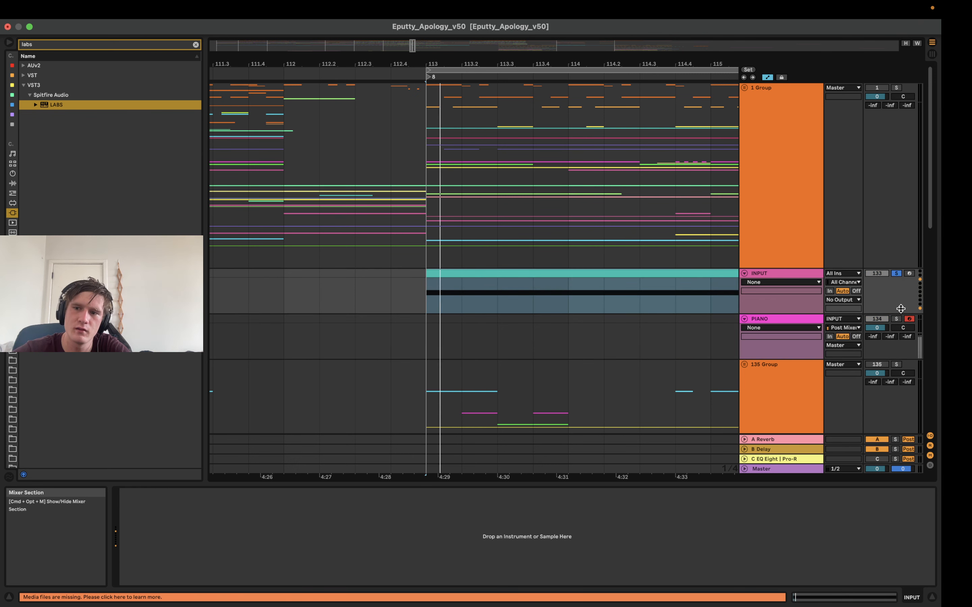
Play the INPUT clip without solo to listen to how it triggers the instrument on the PIANO track
key("space")
left_click(897, 319)
left_click(897, 319)
key("space")
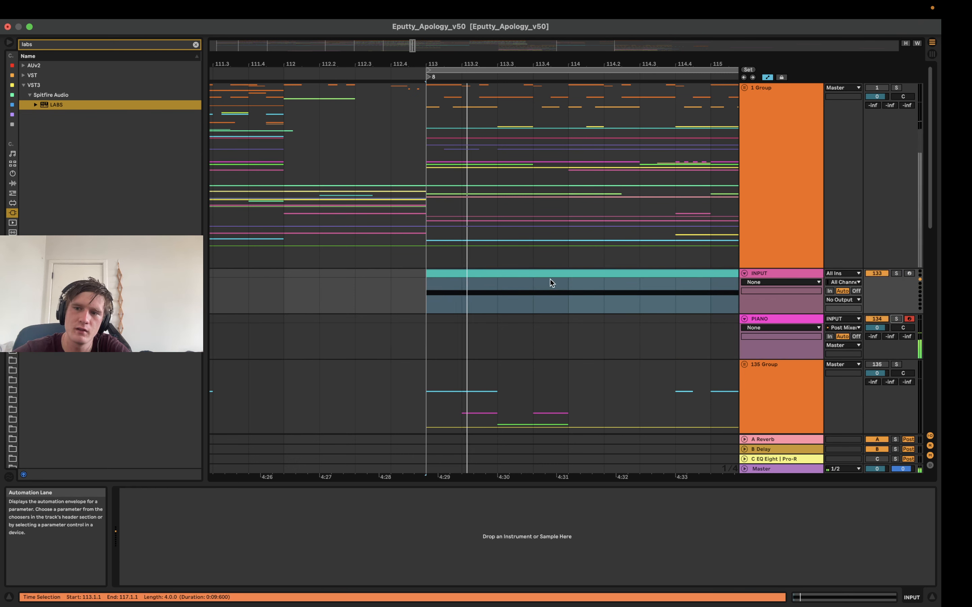
key("space")
left_click(768, 321)
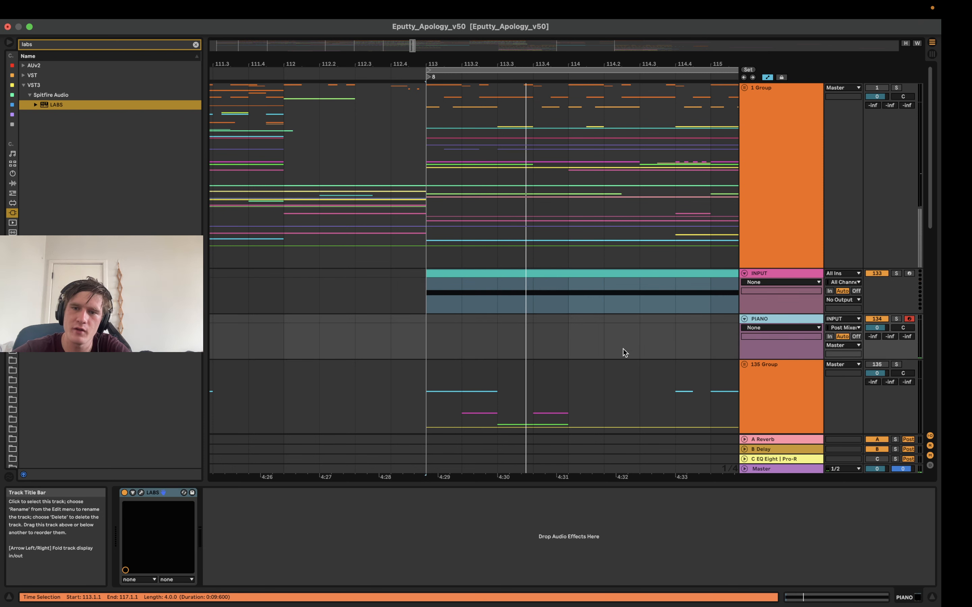
left_click(783, 275)
left_click(785, 318)
key("space")
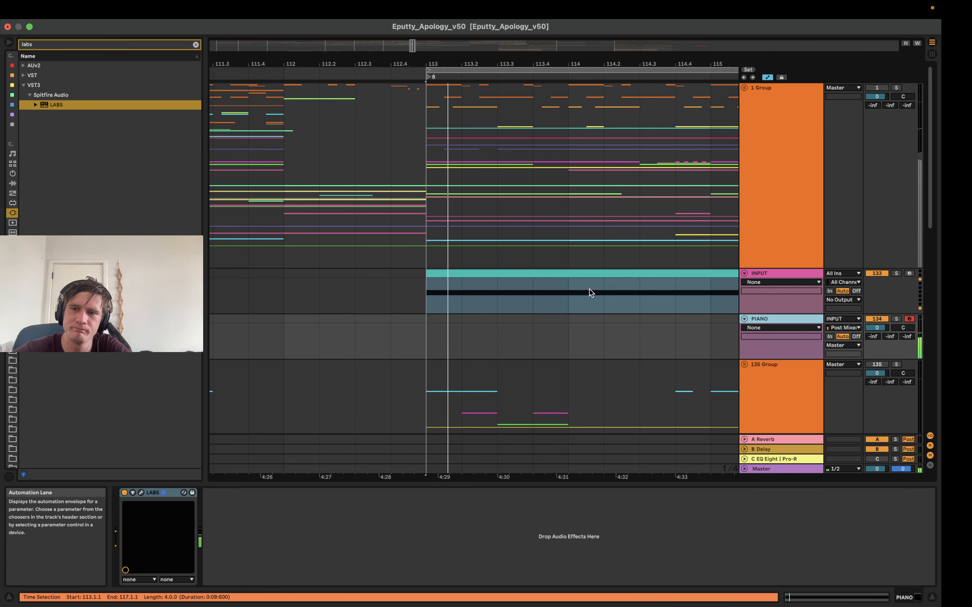
left_click(787, 273)
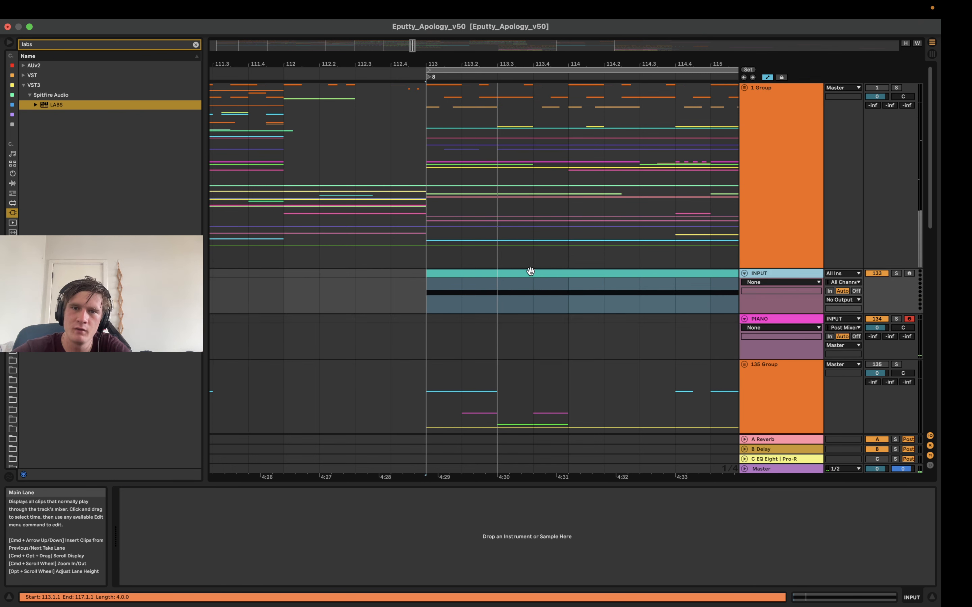
Loop the first two beats of the INPUT clip, from 113.1.1 to 113.3.1
left_click_drag(510, 305, 420, 274)
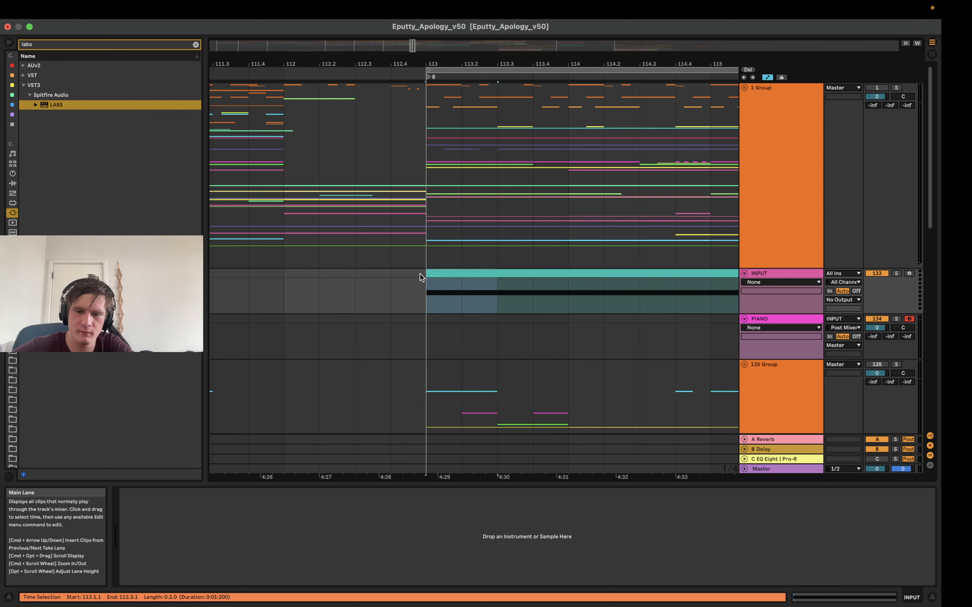
key("super+l")
left_click_drag(460, 64, 457, 108)
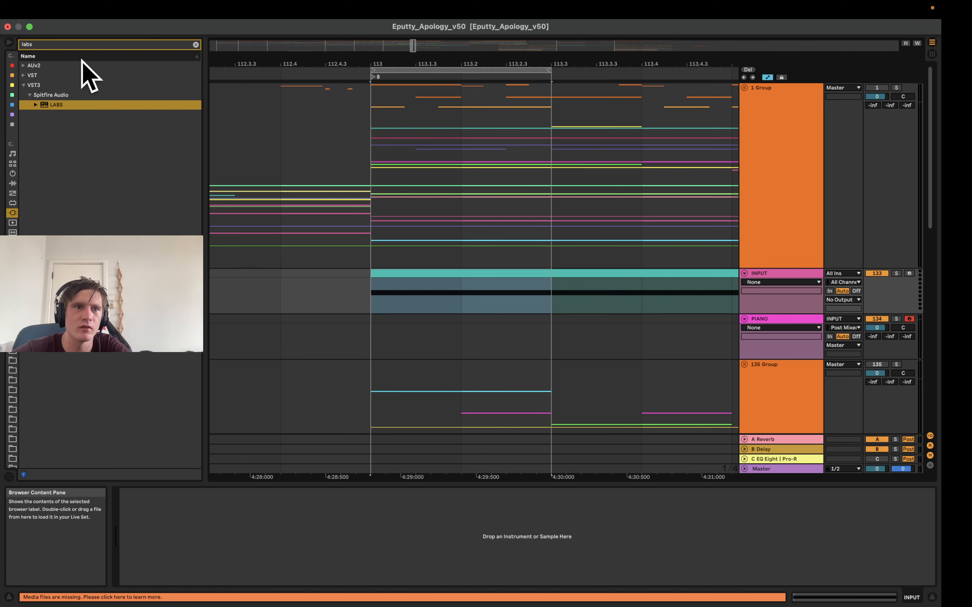
Add the Random MIDI effect to the INPUT track and set its Chance to 100%
left_click(196, 44)
left_click(12, 193)
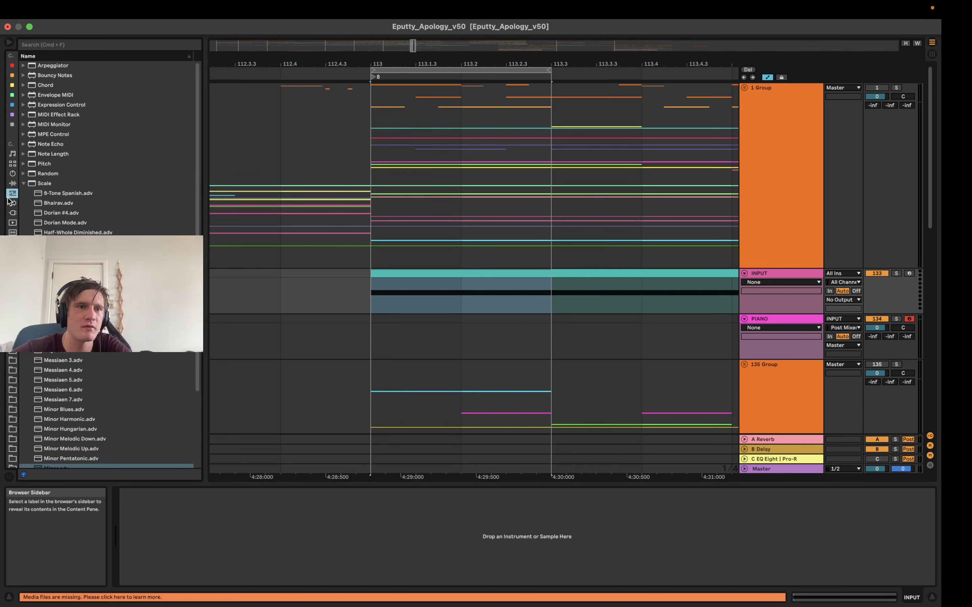
left_click(12, 203)
left_click(13, 194)
left_click(23, 184)
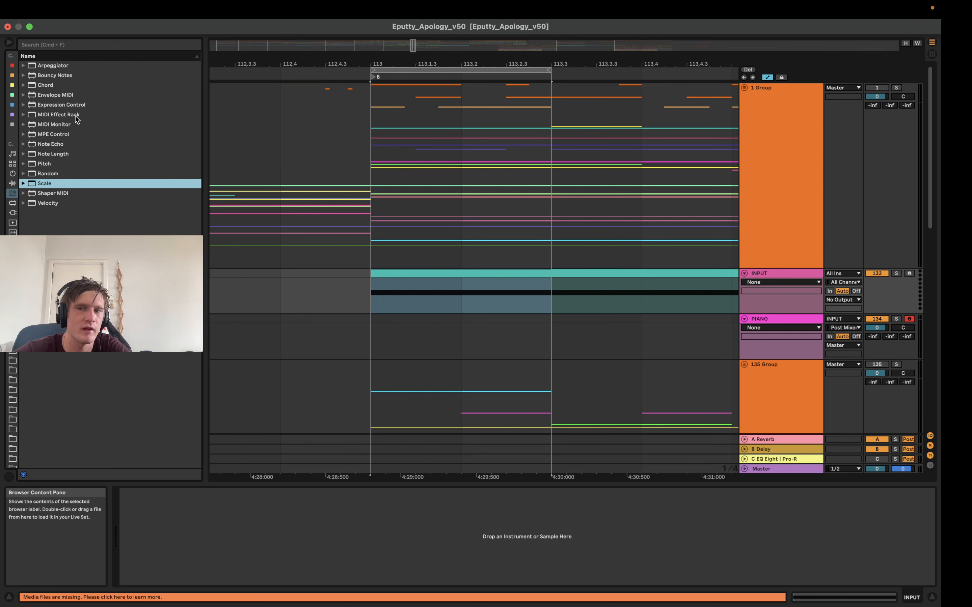
left_click_drag(38, 173, 271, 529)
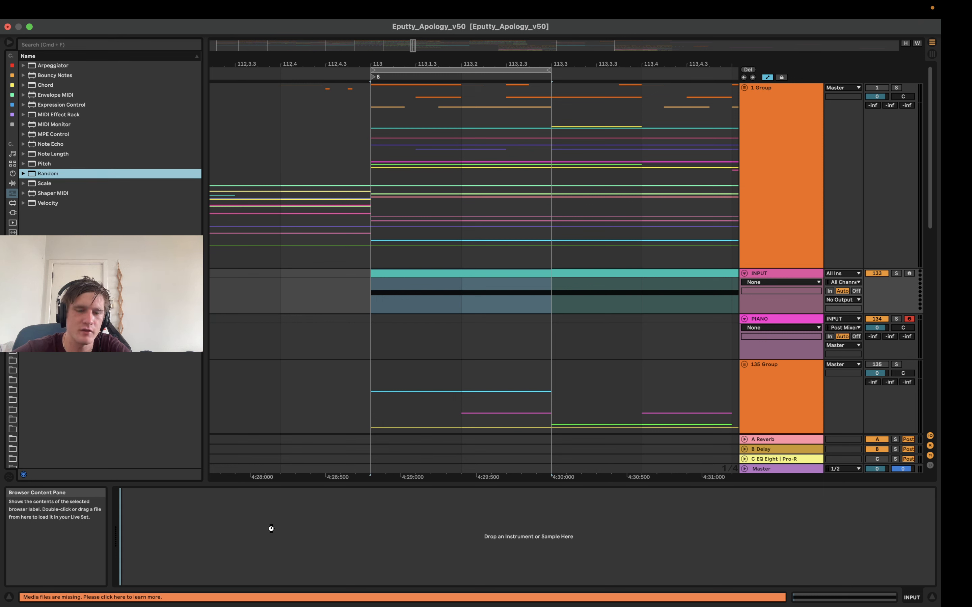
left_click_drag(174, 476, 138, 516)
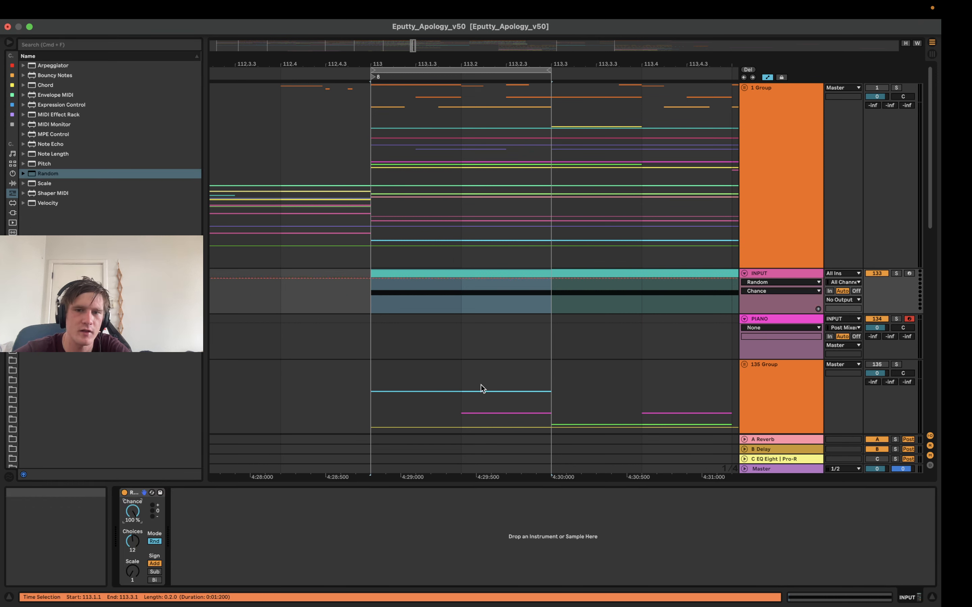
Play the looped INPUT clip to listen to the Random effect on the piano
left_click(471, 274)
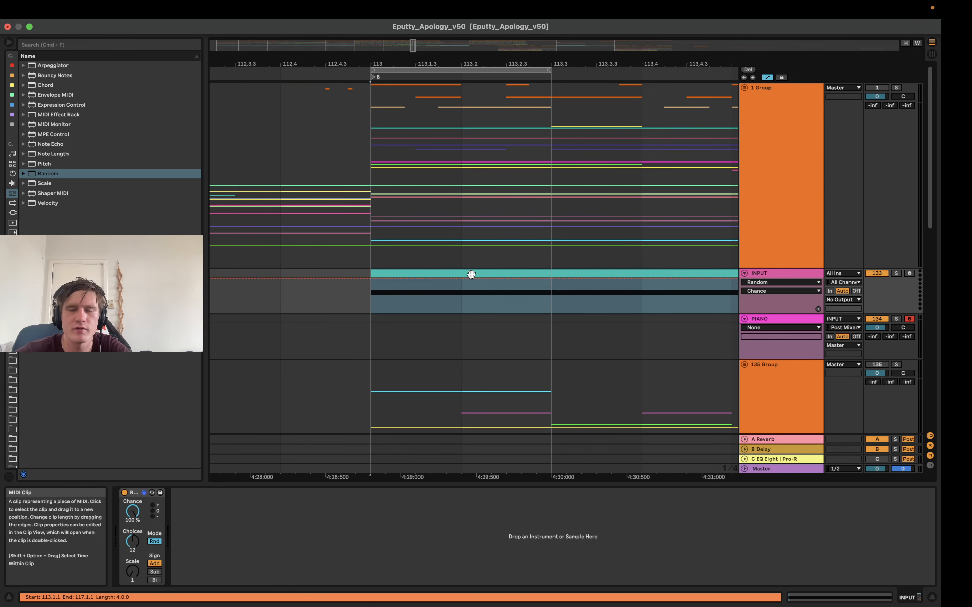
scroll(471, 274, "down", 2)
key("space")
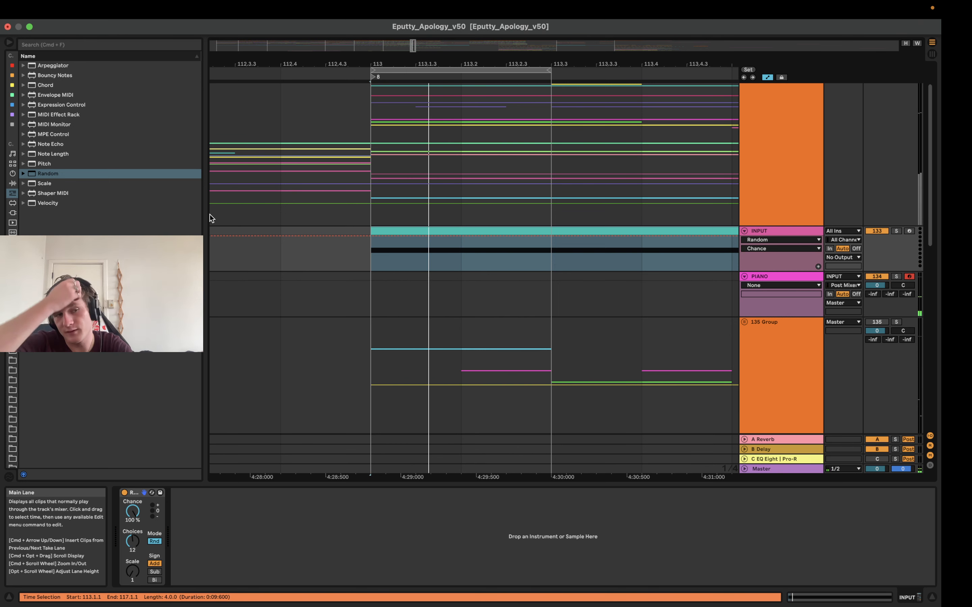
Add an Arpeggiator before Random on the INPUT track and set its synced rate to 1/4
key("super+f")
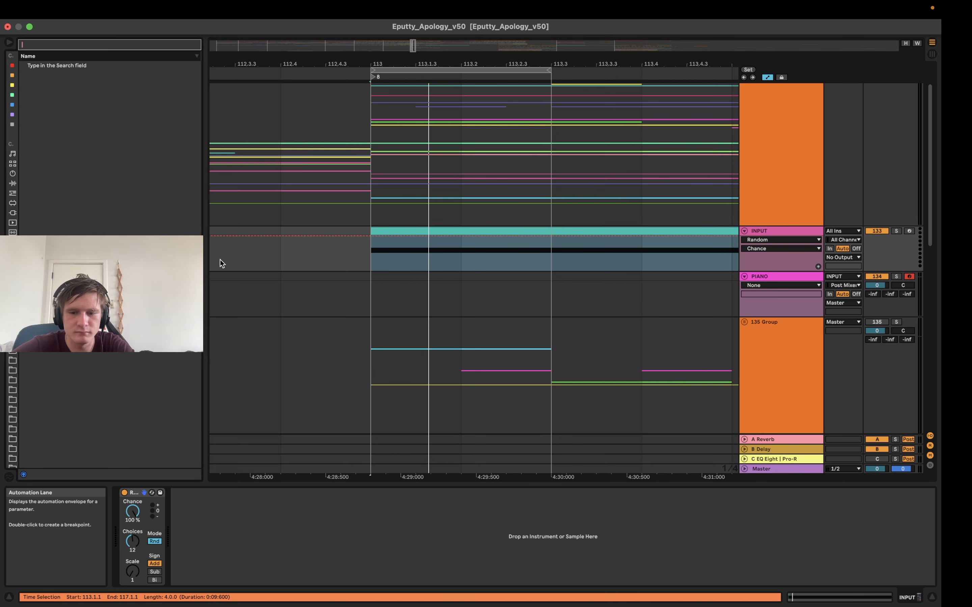
type("arp")
mouse_move(57, 65)
left_mouse_down()
mouse_move(174, 546)
mouse_move(123, 544)
left_mouse_up()
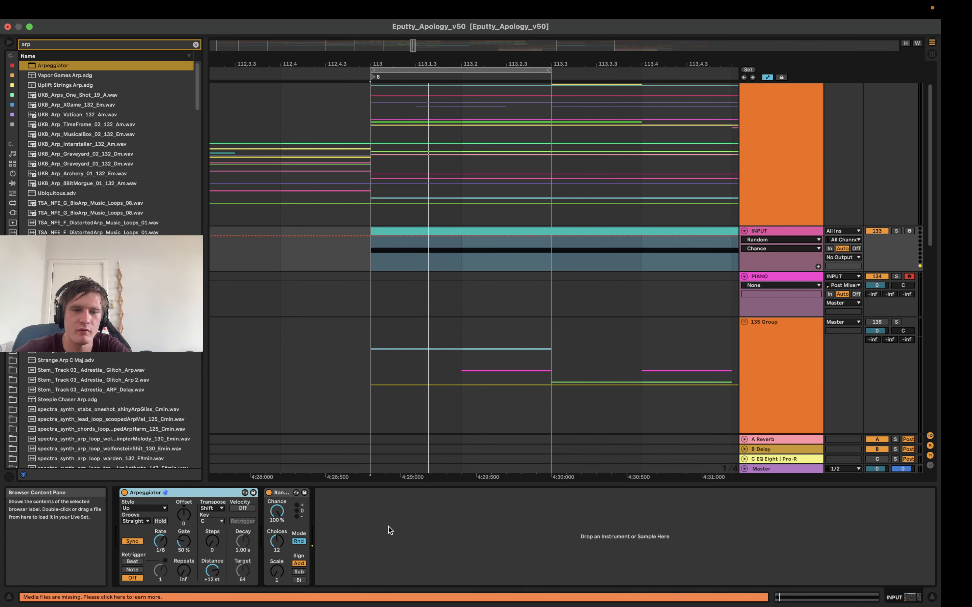
left_click(161, 546)
mouse_move(161, 537)
left_mouse_down()
mouse_move(161, 529)
mouse_move(161, 546)
left_mouse_up()
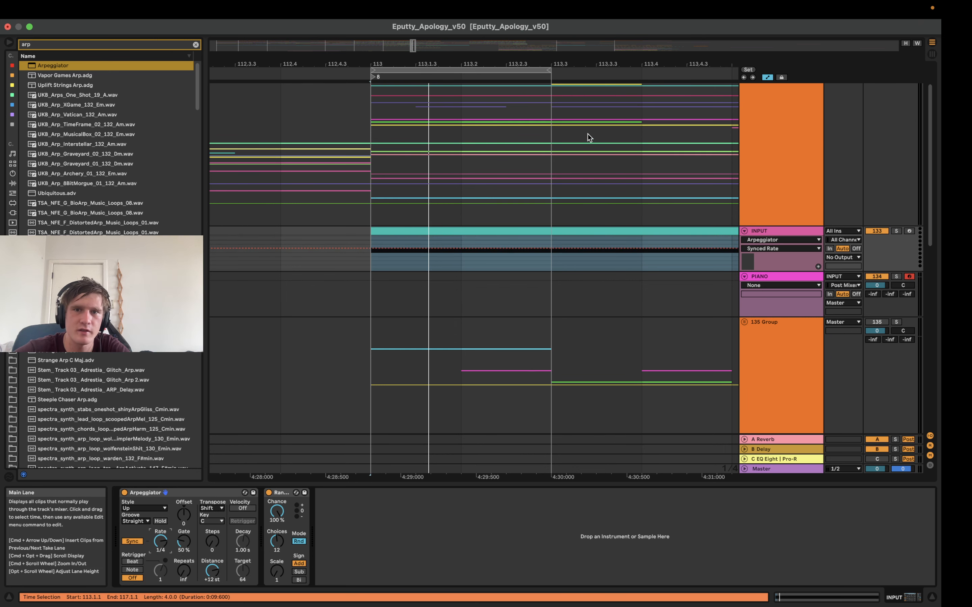
Loop all of bar 113 and set the Arpeggiator's Gate to 200% and synced rate to 1/1
mouse_move(560, 63)
left_mouse_down()
mouse_move(520, 32)
mouse_move(507, 72)
mouse_move(560, 70)
left_mouse_up()
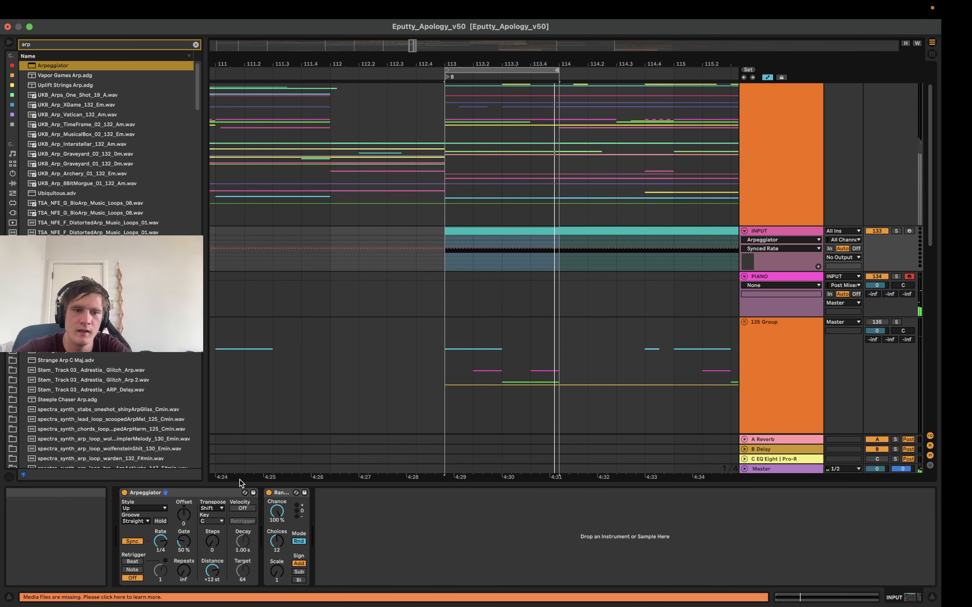
left_click_drag(183, 541, 183, 523)
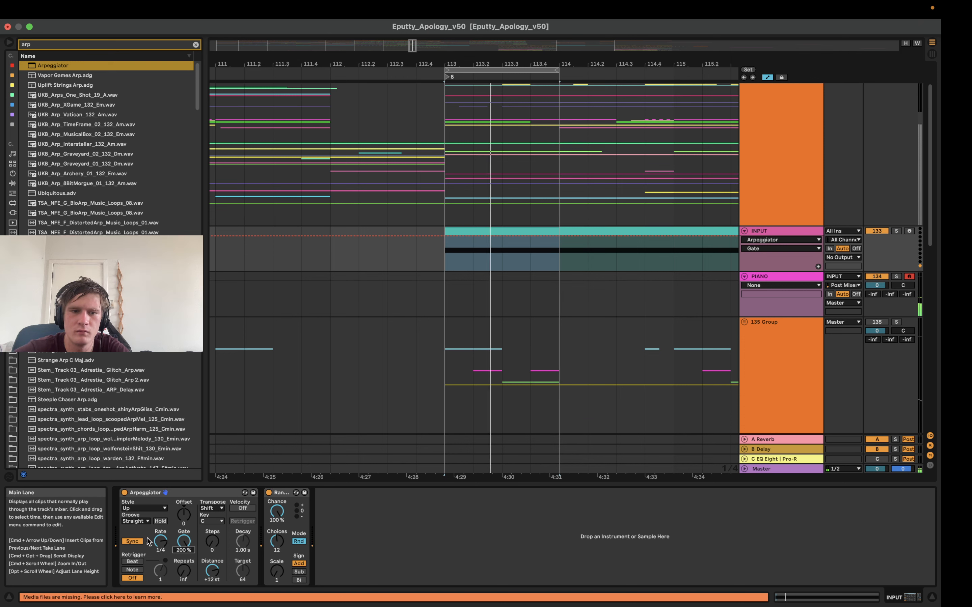
left_click_drag(149, 542, 149, 537)
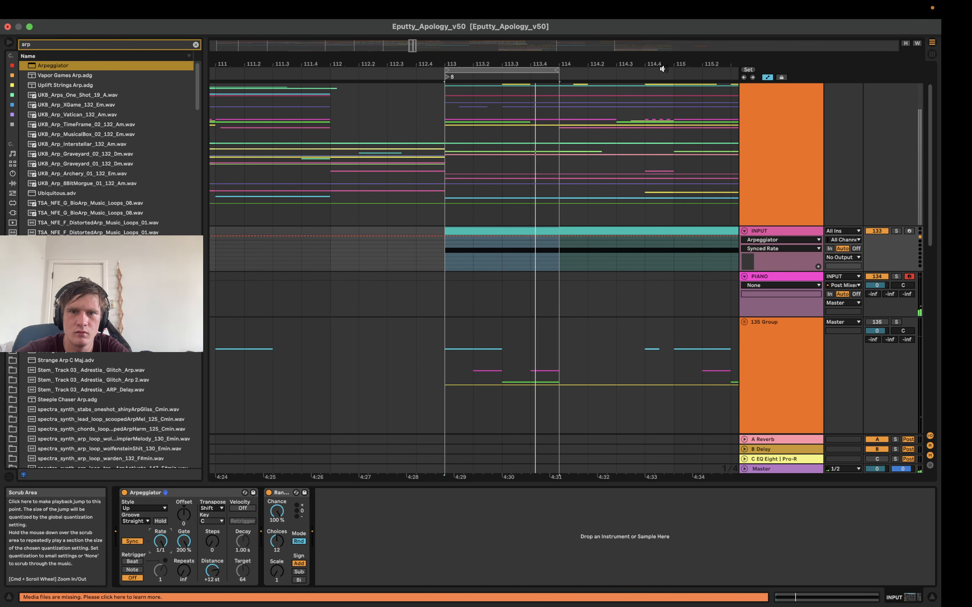
left_click_drag(568, 63, 490, 54)
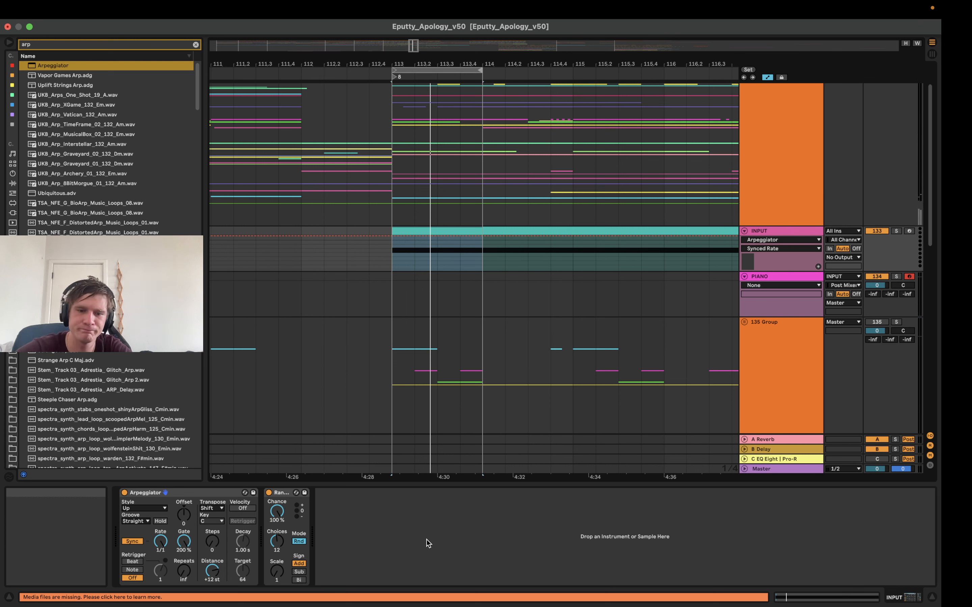
Clear the browser search and expand the Scale presets among the MIDI effects
key("BackSpace")
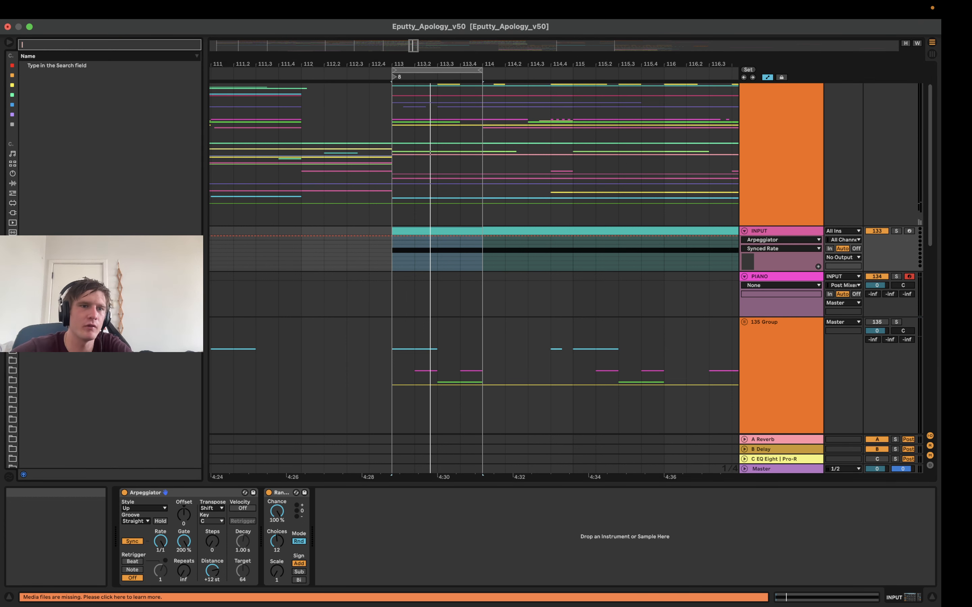
left_click(12, 193)
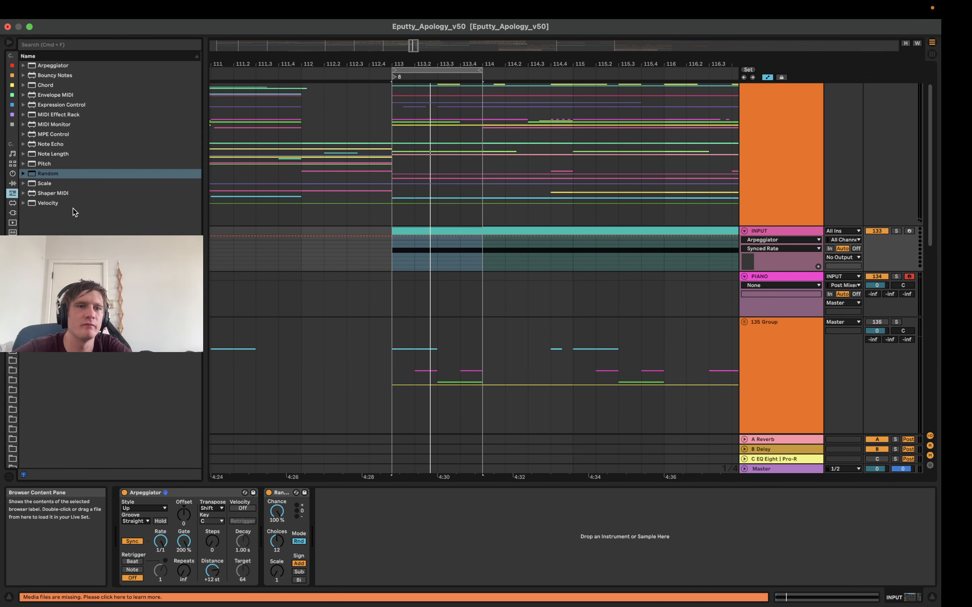
left_click(27, 184)
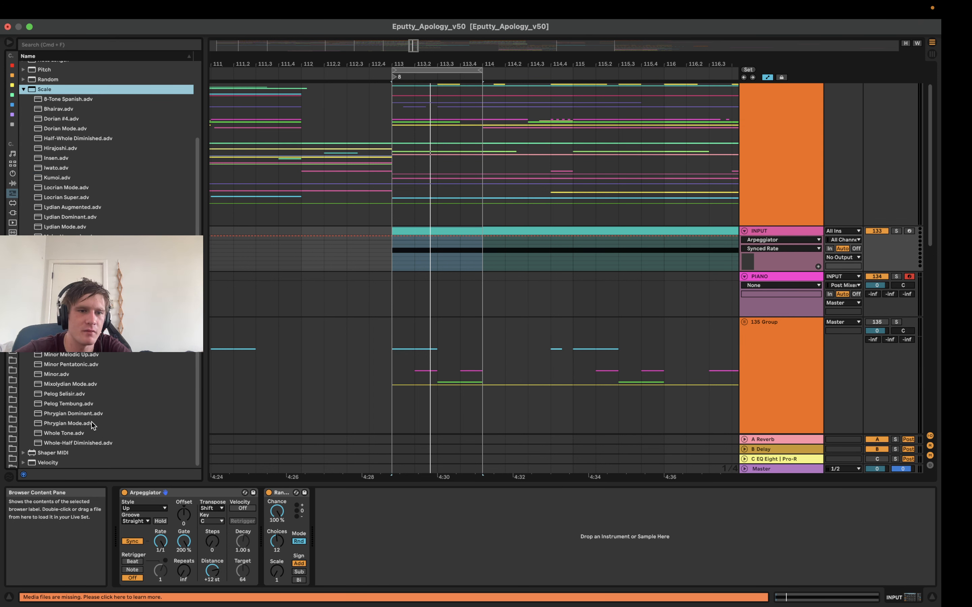
Browse the Scale presets, add Minor.adv after Random on the INPUT track, and set its Base to D#
left_click(101, 160)
left_click(102, 227)
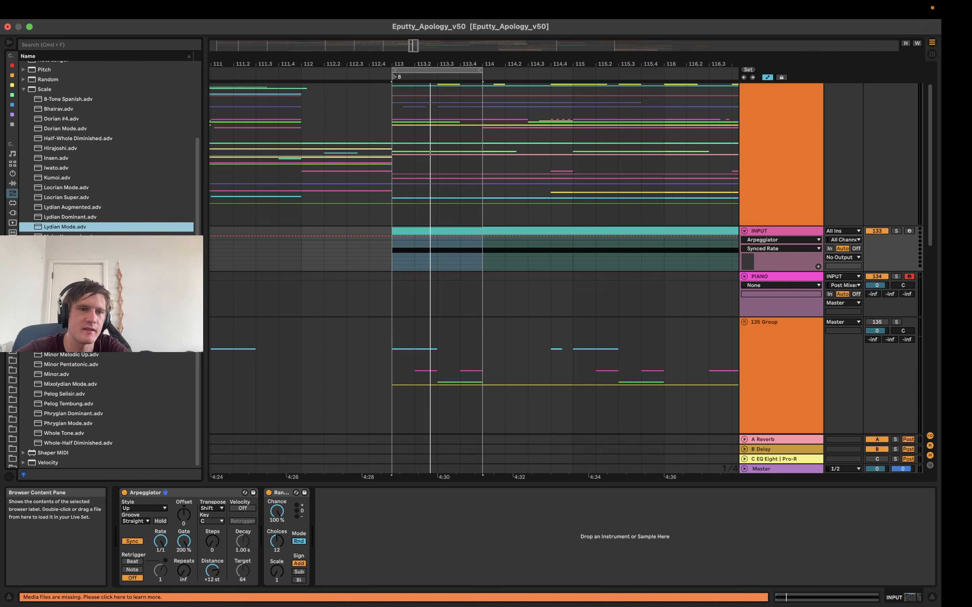
left_click(102, 238)
left_click(82, 365)
left_click(81, 385)
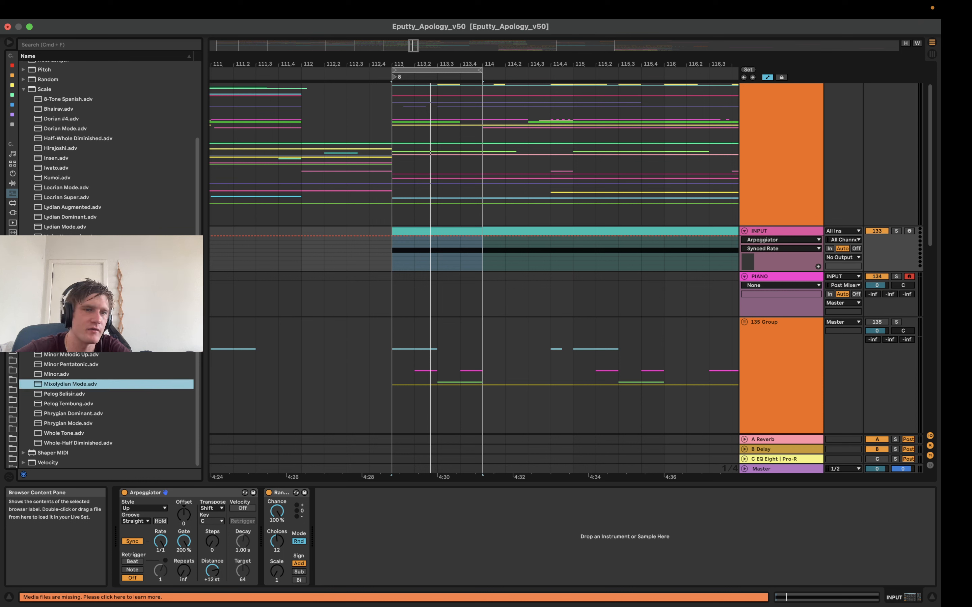
left_click(82, 276)
scroll(82, 277, "up", 5)
scroll(83, 297, "down", 4)
left_click(82, 298)
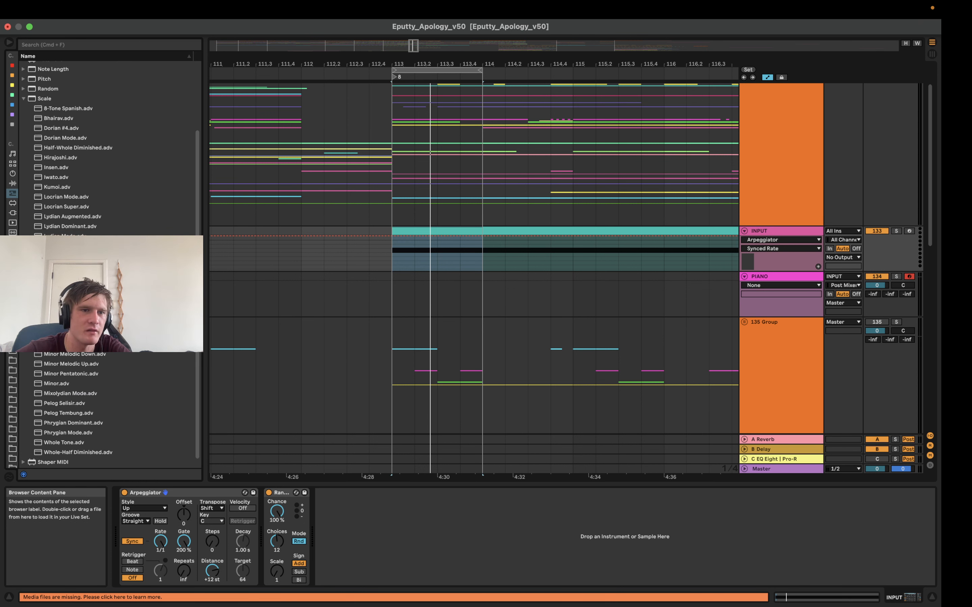
scroll(82, 298, "up", 4)
left_click(82, 298)
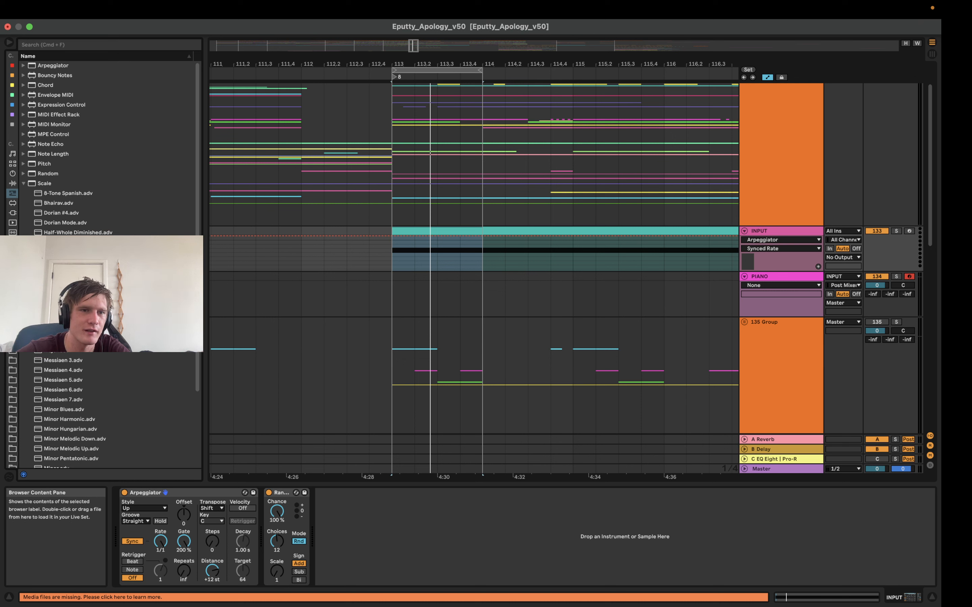
scroll(106, 261, "down", 5)
left_click(72, 376)
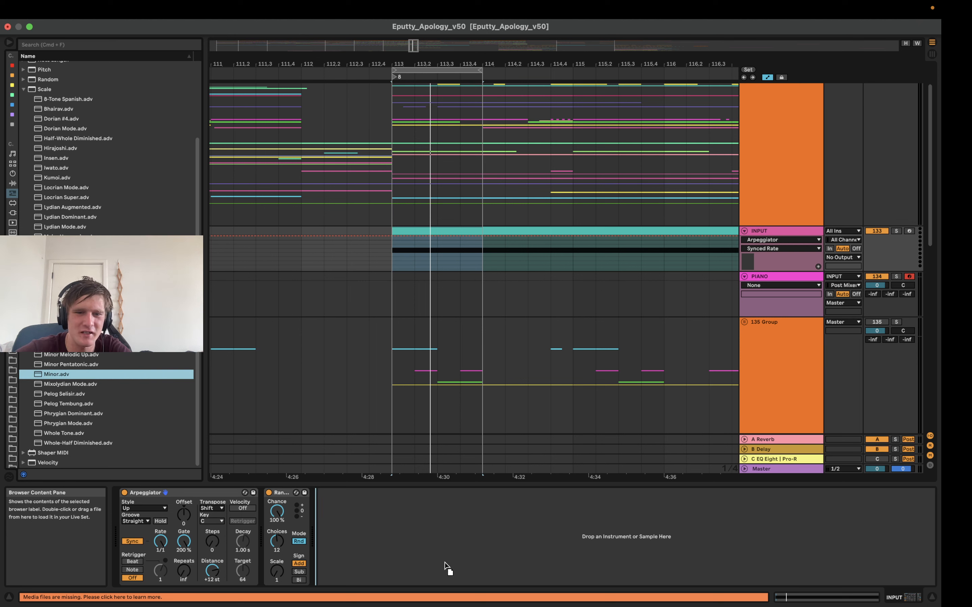
left_click_drag(475, 512, 474, 512)
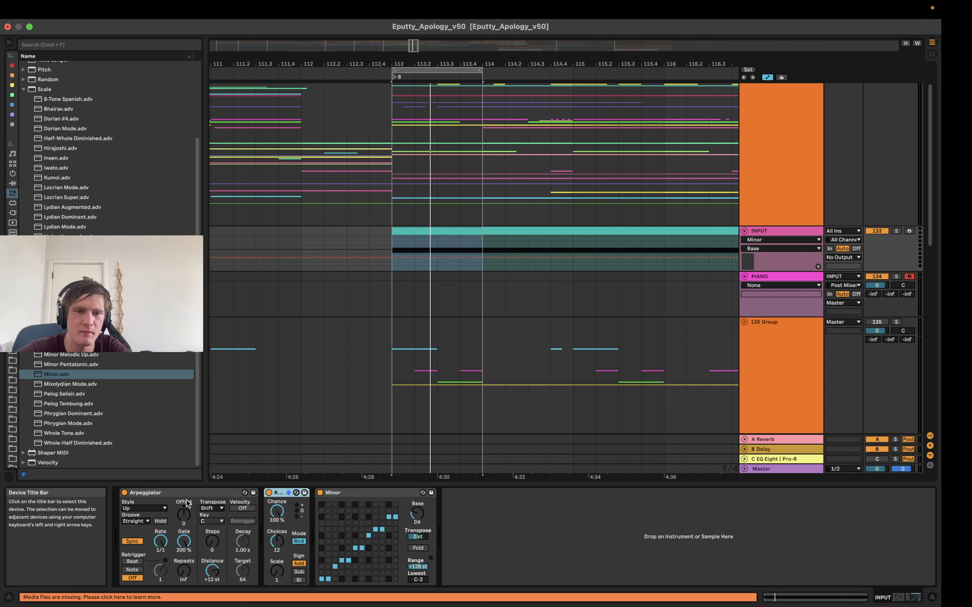
left_click_drag(377, 496, 288, 520)
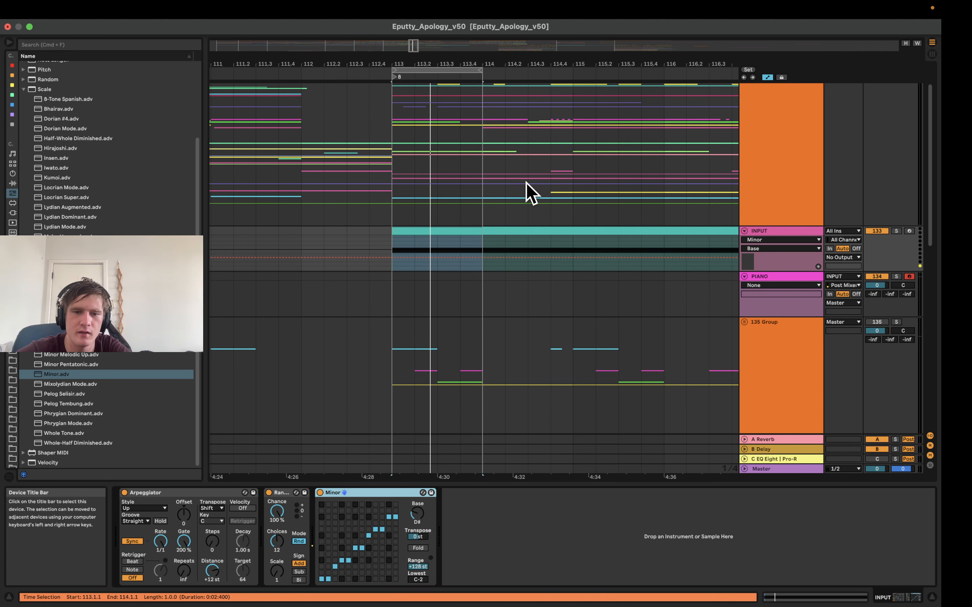
Play the INPUT clip through the Minor scale, trying a one-beat loop before restoring the loop over bar 113
left_click(417, 230)
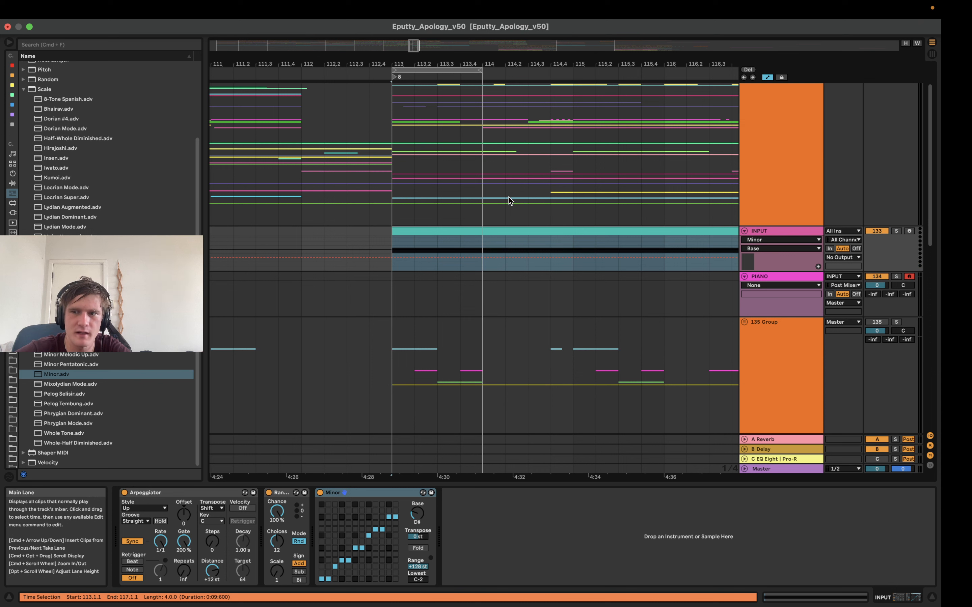
key("space")
left_click_drag(476, 70, 414, 70)
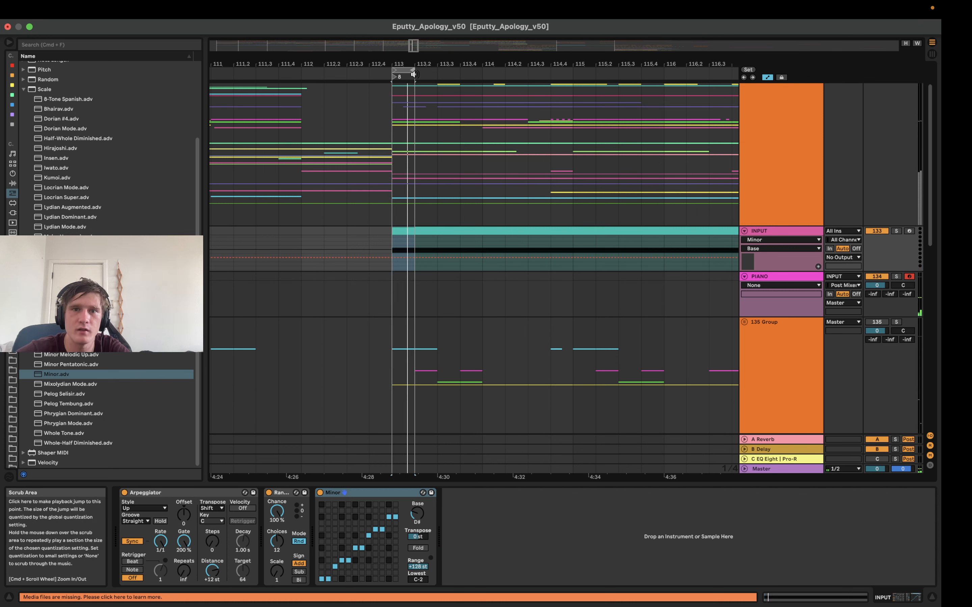
left_click_drag(415, 71, 482, 70)
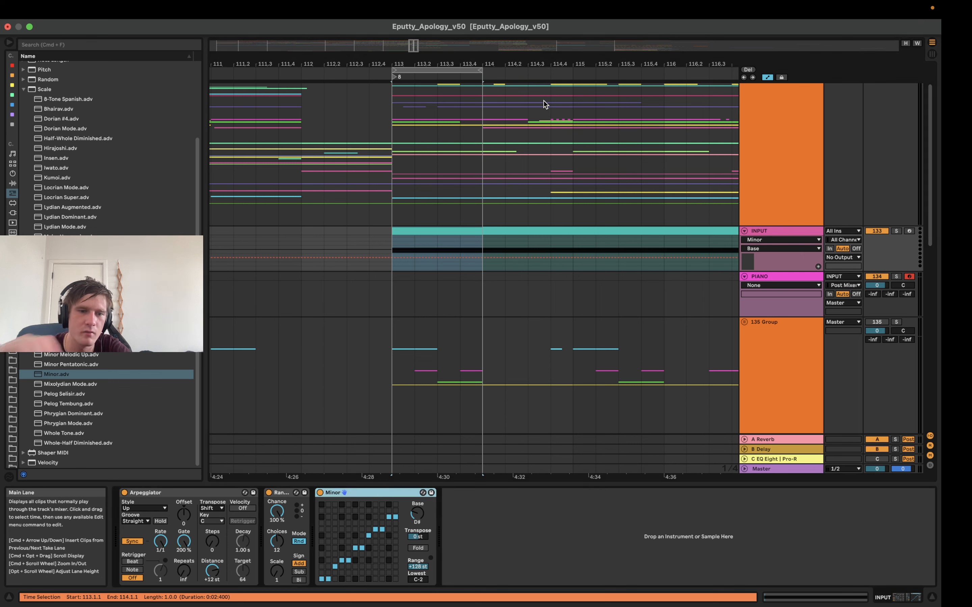
Add a Chord MIDI effect between Random and Minor and group it into a MIDI Effect Rack
key("super+f")
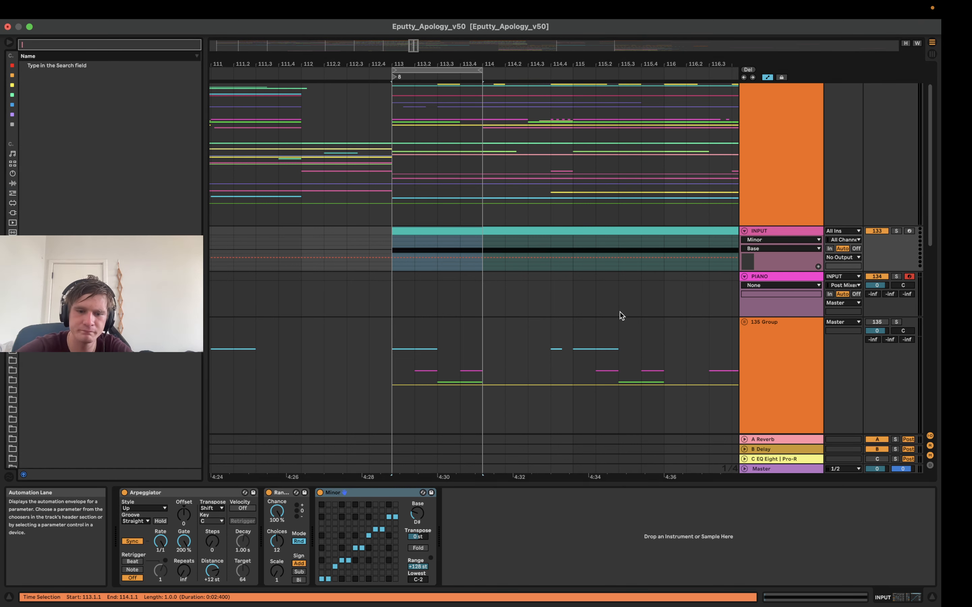
type("chord")
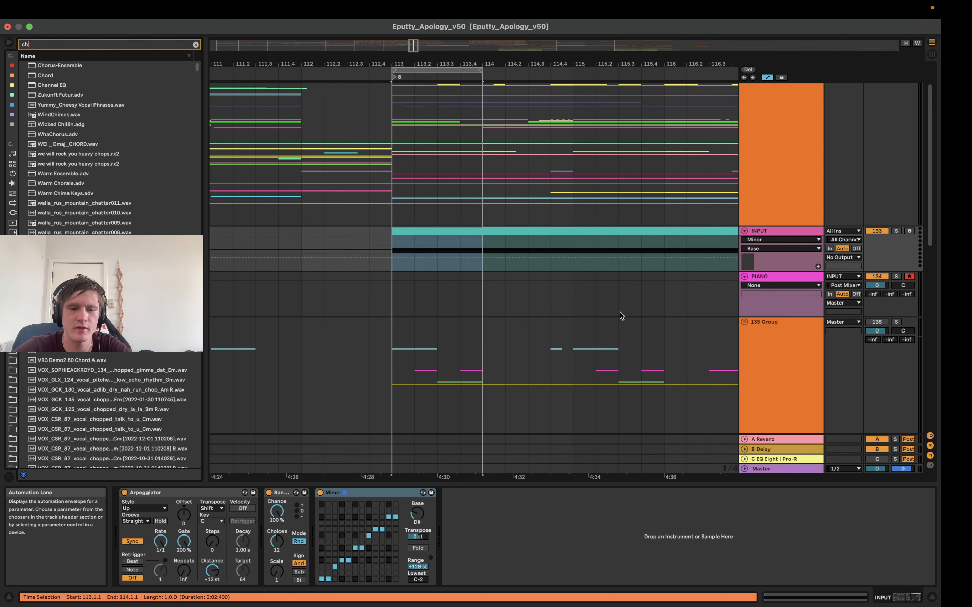
left_click_drag(46, 65, 321, 529)
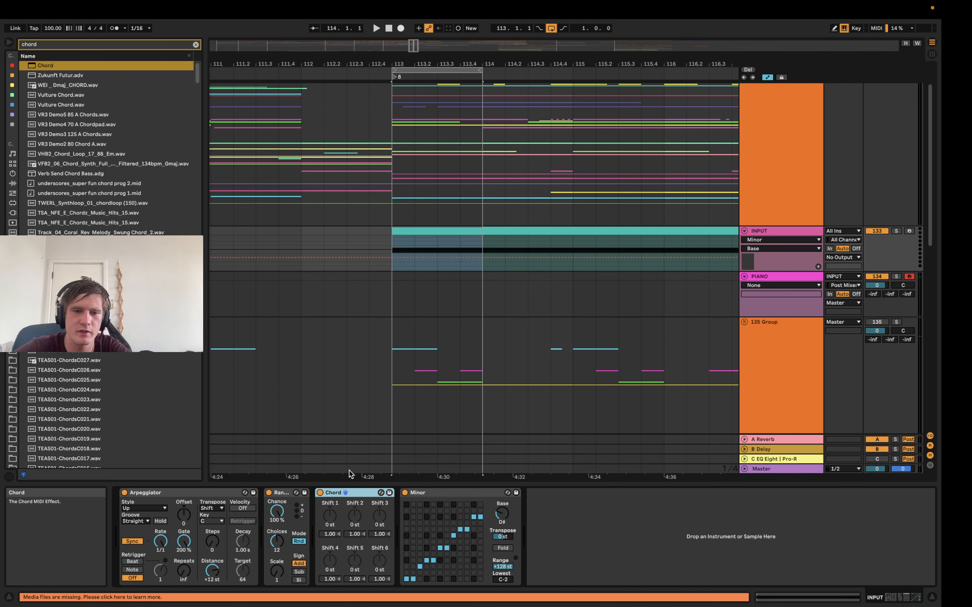
key("super+g")
Map Chord's Shift 1, Shift 2 and Shift 3 to the rack's Macros 1, 2 and 3
right_click(346, 520)
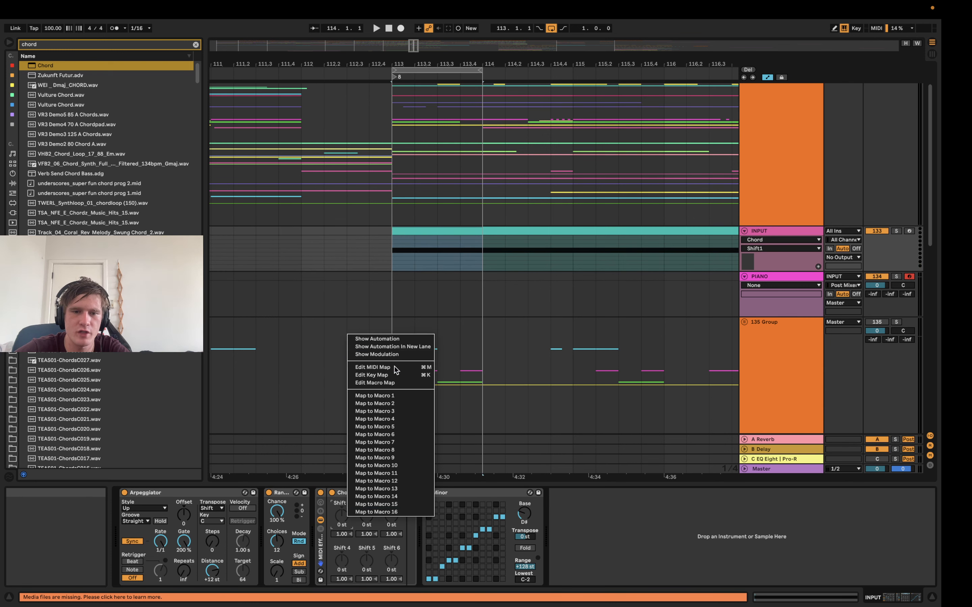
left_click(396, 397)
right_click(477, 516)
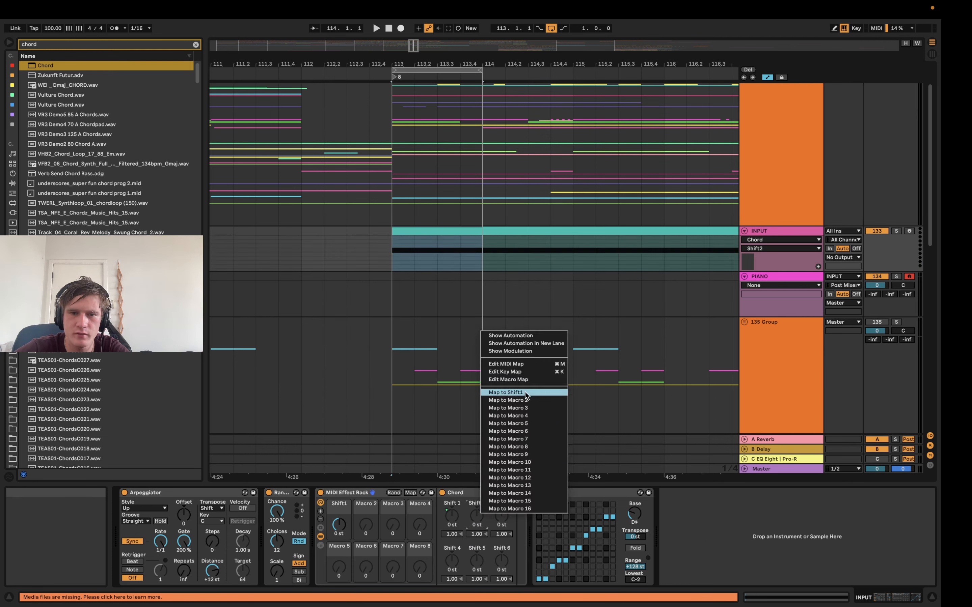
left_click(526, 403)
right_click(502, 516)
left_click(530, 407)
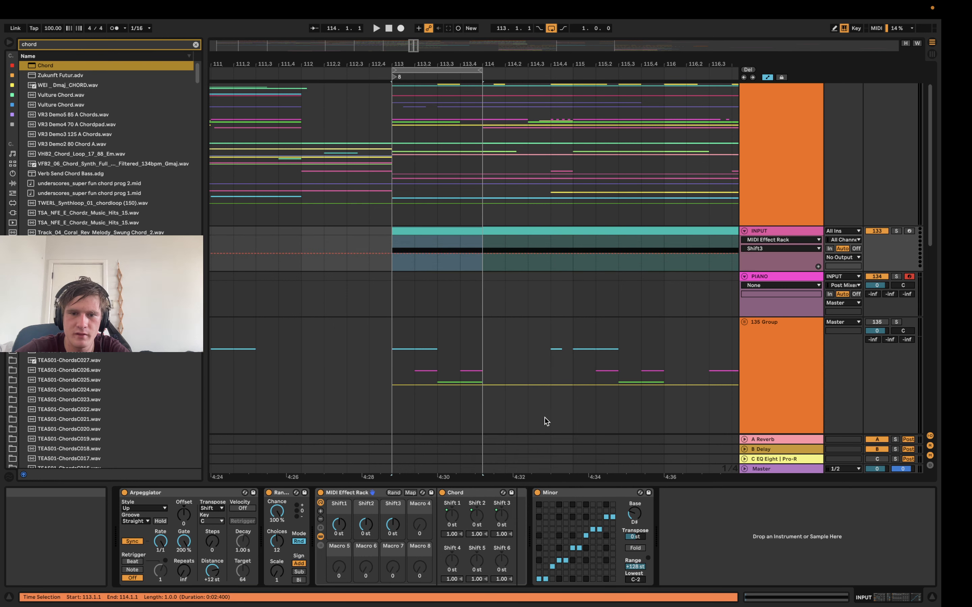
Map Chord's Shift 4, Shift 5 and Shift 6 to the rack's Macros 4, 5 and 6
right_click(458, 563)
left_click(481, 461)
right_click(477, 562)
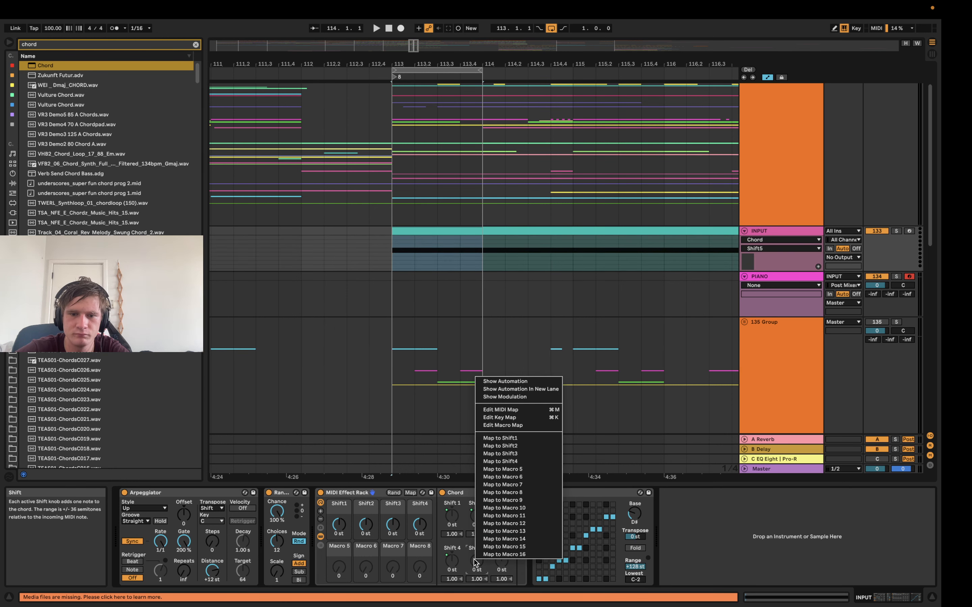
left_click(502, 469)
right_click(501, 562)
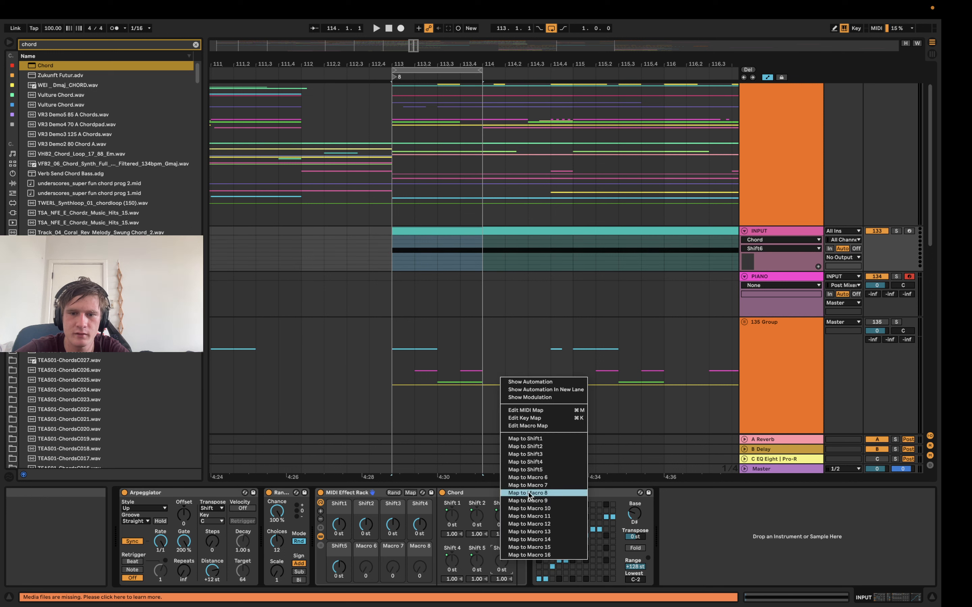
left_click(522, 478)
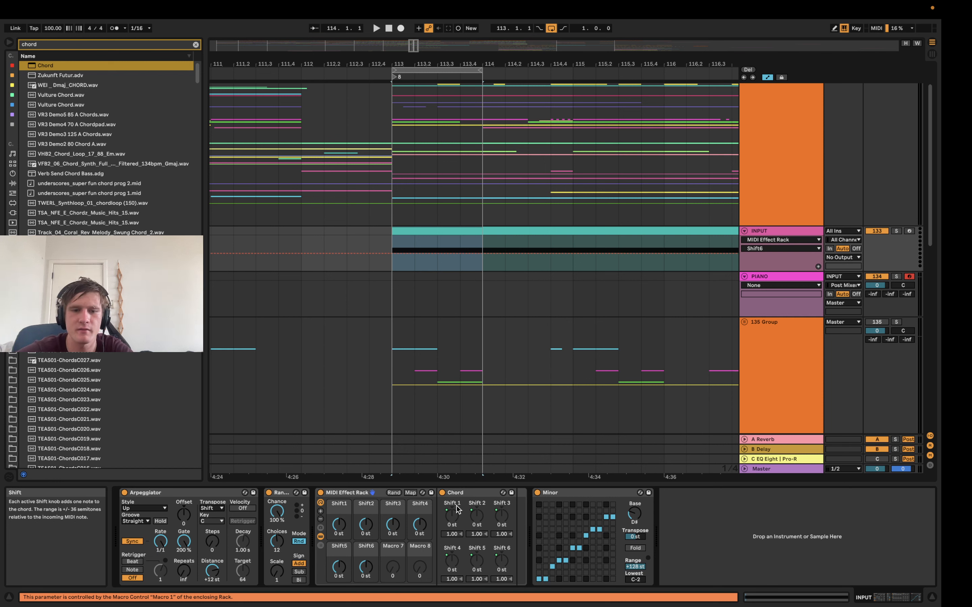
Add Device Randomizer.amxd after Minor on the INPUT track and map it to the MIDI Effect Rack
type("rom")
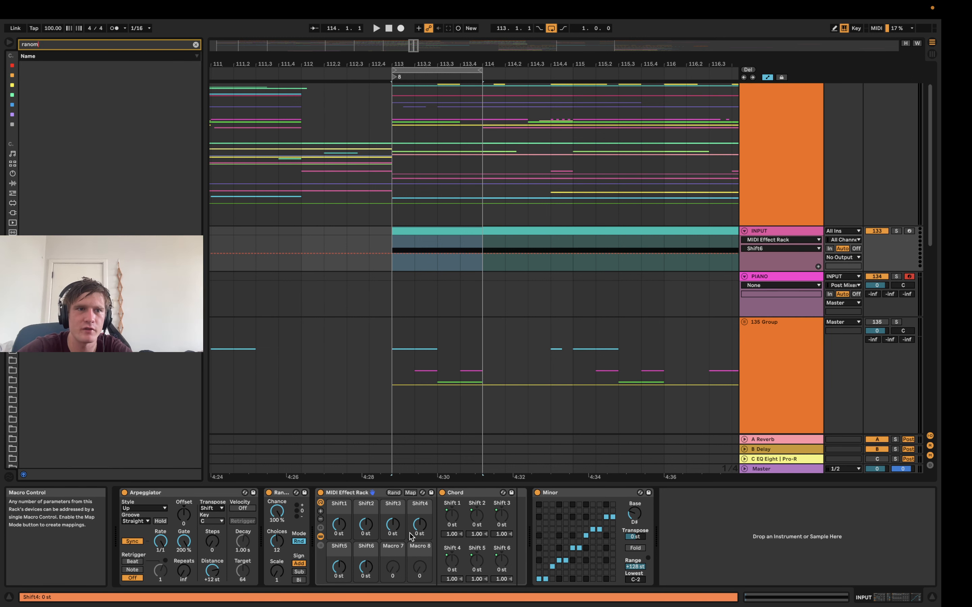
key("BackSpace")
type("domi")
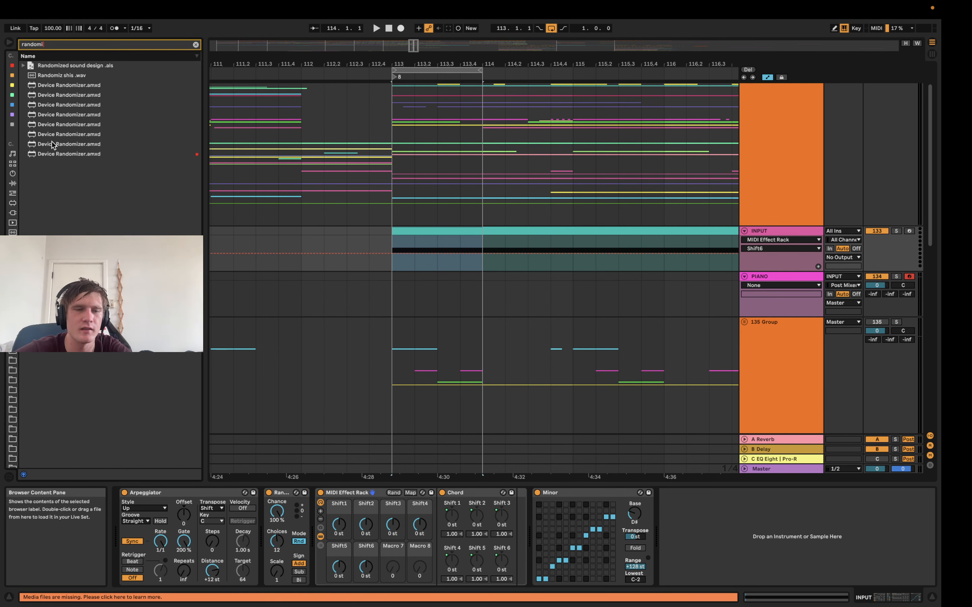
double_click(60, 155)
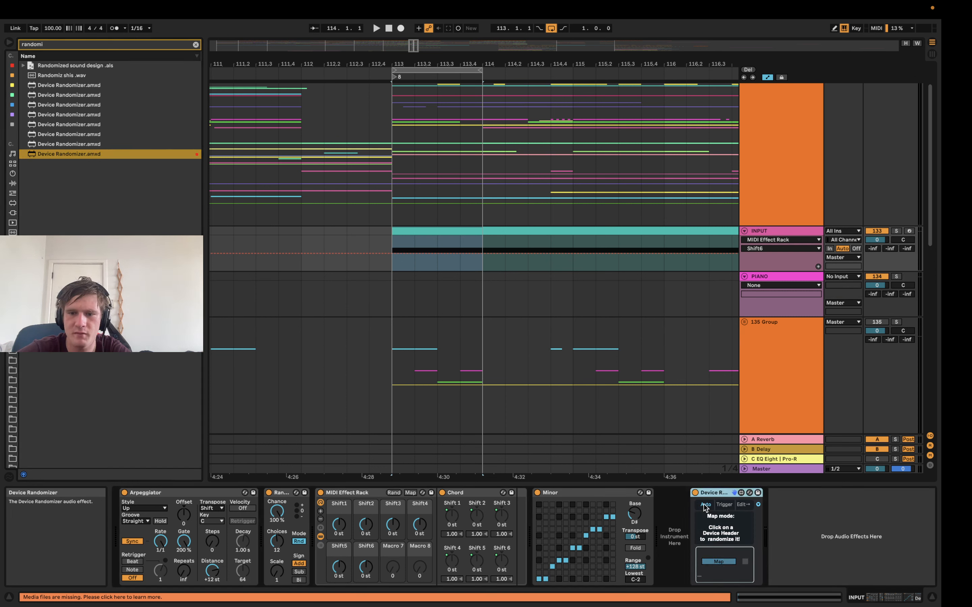
left_click(363, 493)
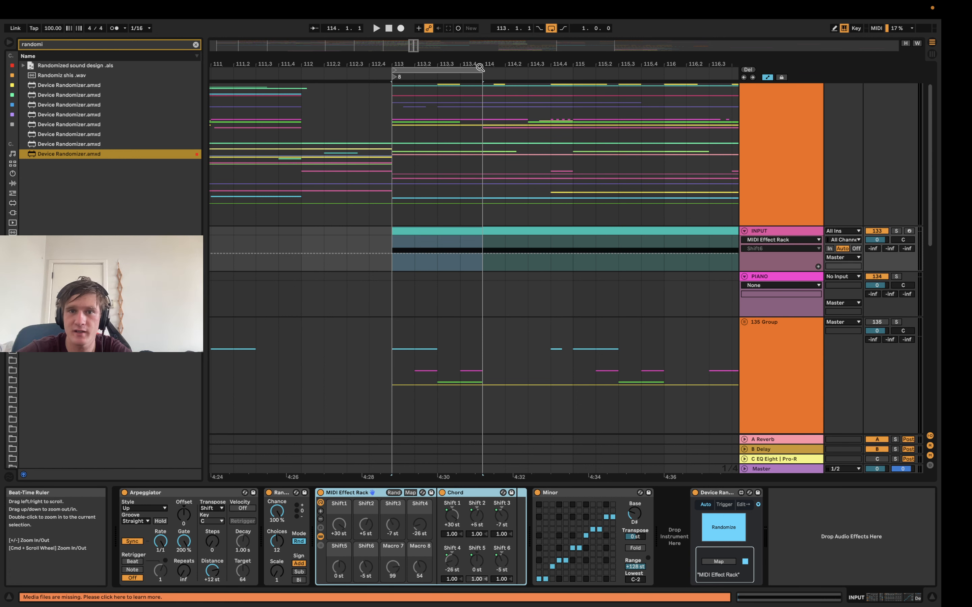
Extend the loop to cover bars 113 and 114 and play it briefly
left_click_drag(481, 69, 573, 74)
key("space")
key("space")
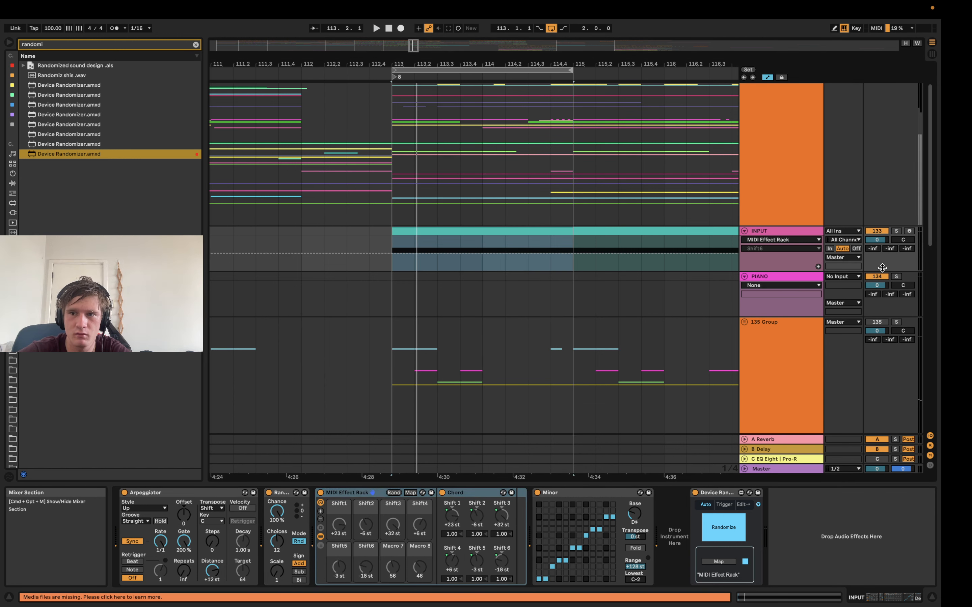
Set the PIANO track's MIDI input to INPUT and return to the INPUT track's device chain
left_click(843, 276)
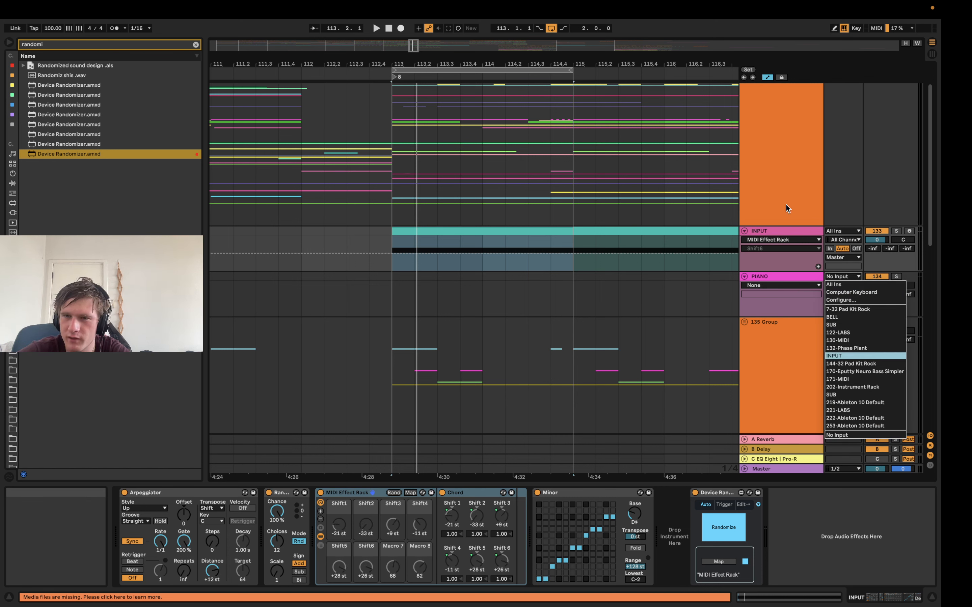
left_click(834, 356)
left_click(394, 295)
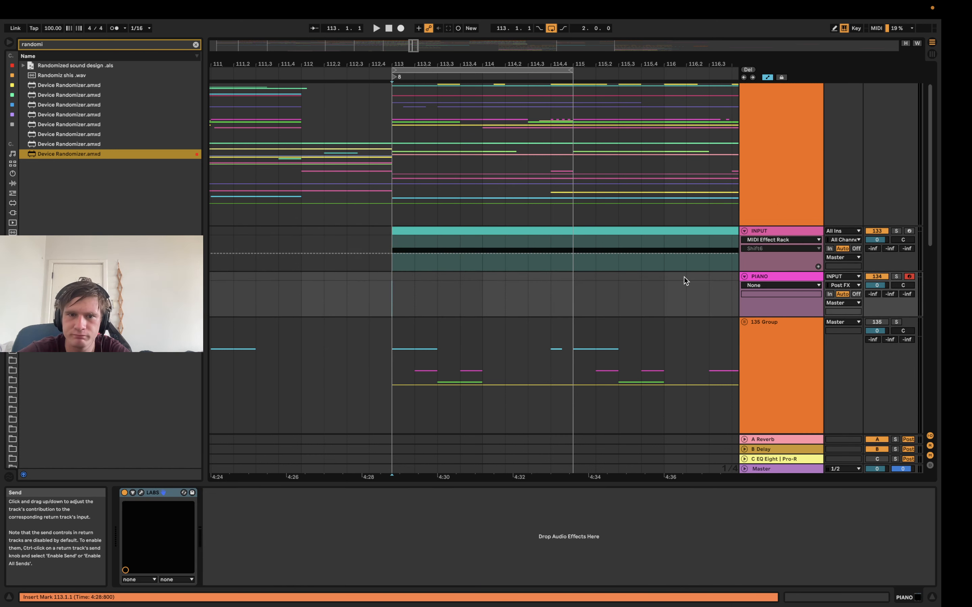
left_click(774, 233)
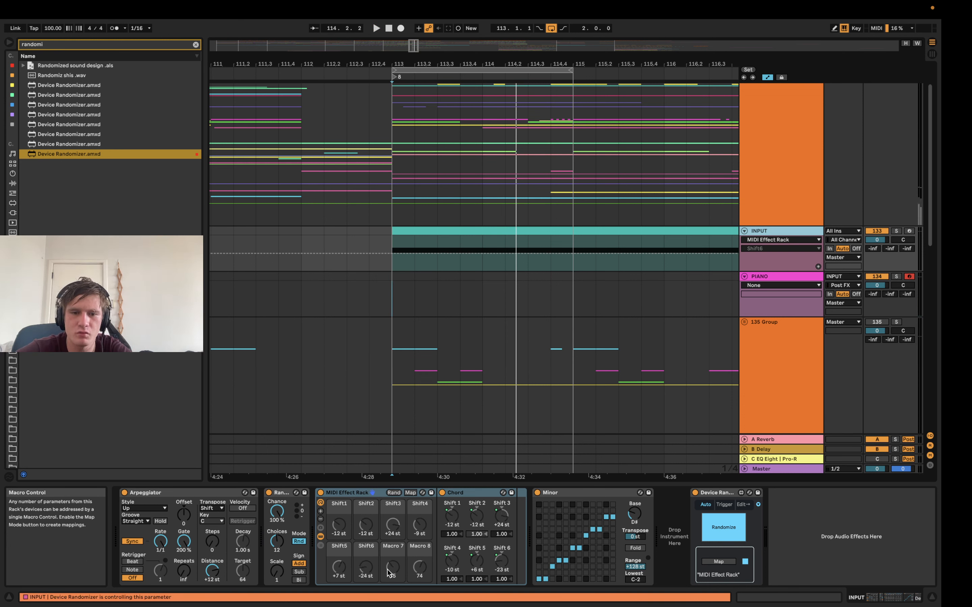
Set the macro mapping minimums for Shift1 through Shift6 to -12, 0, -24, 0, -12 and 0 st
left_click(410, 493)
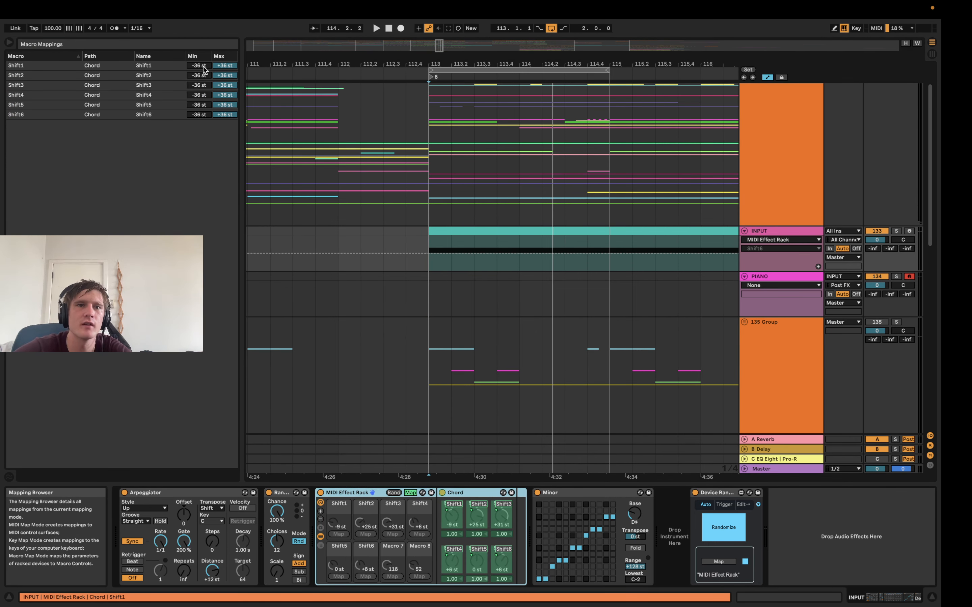
left_click_drag(204, 67, 204, 66)
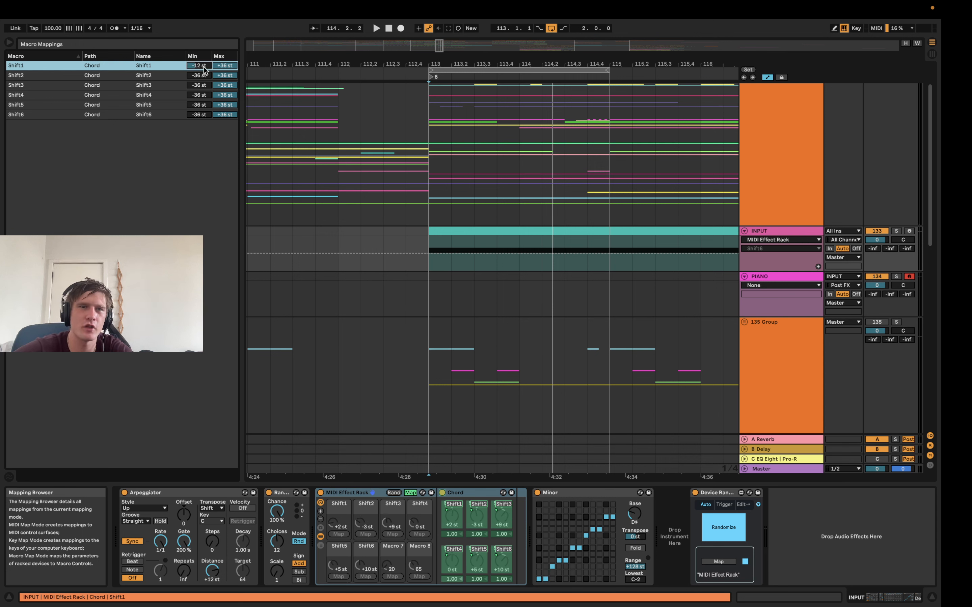
left_click(200, 77)
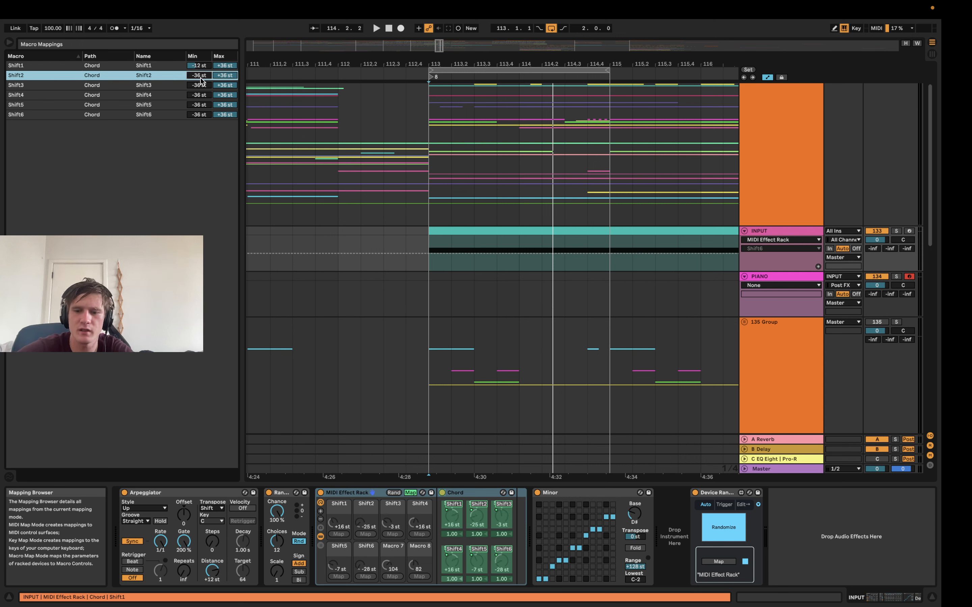
left_click(205, 88)
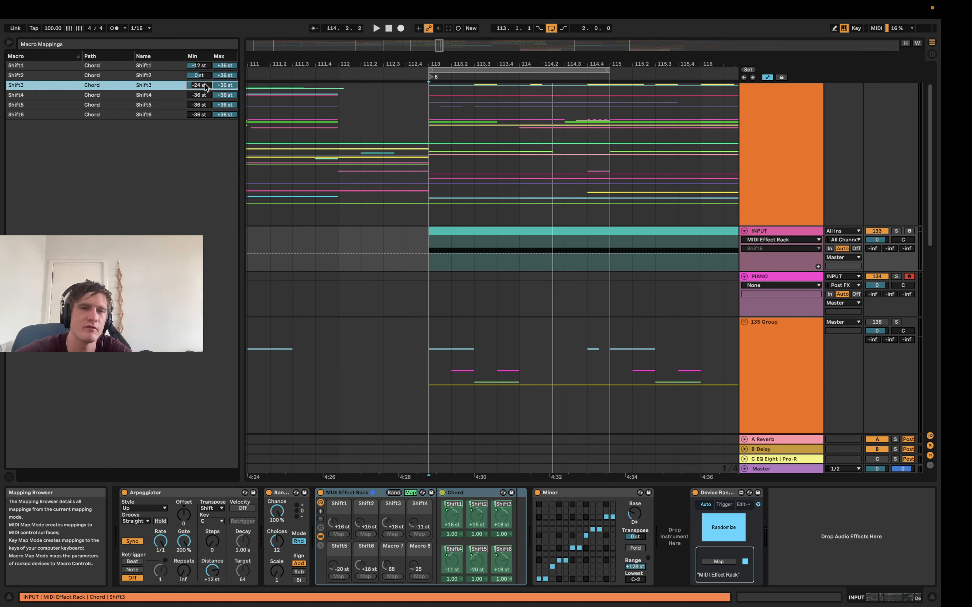
left_click(205, 97)
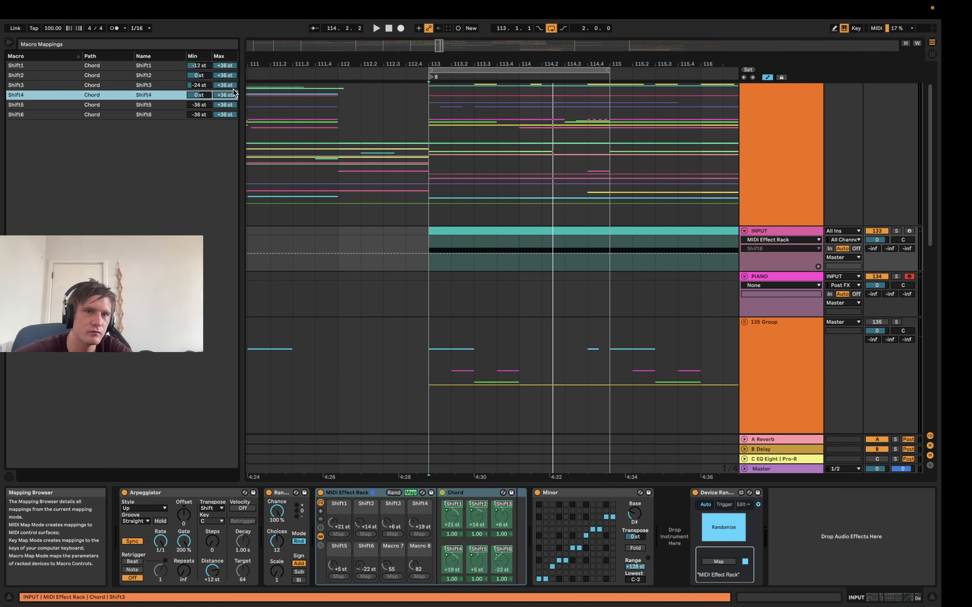
left_click(210, 105)
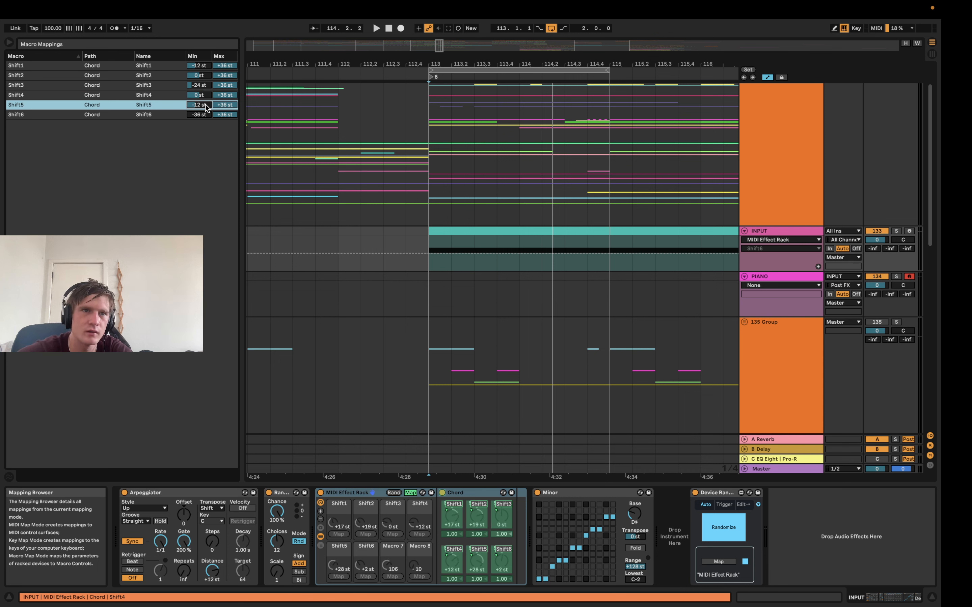
left_click(203, 116)
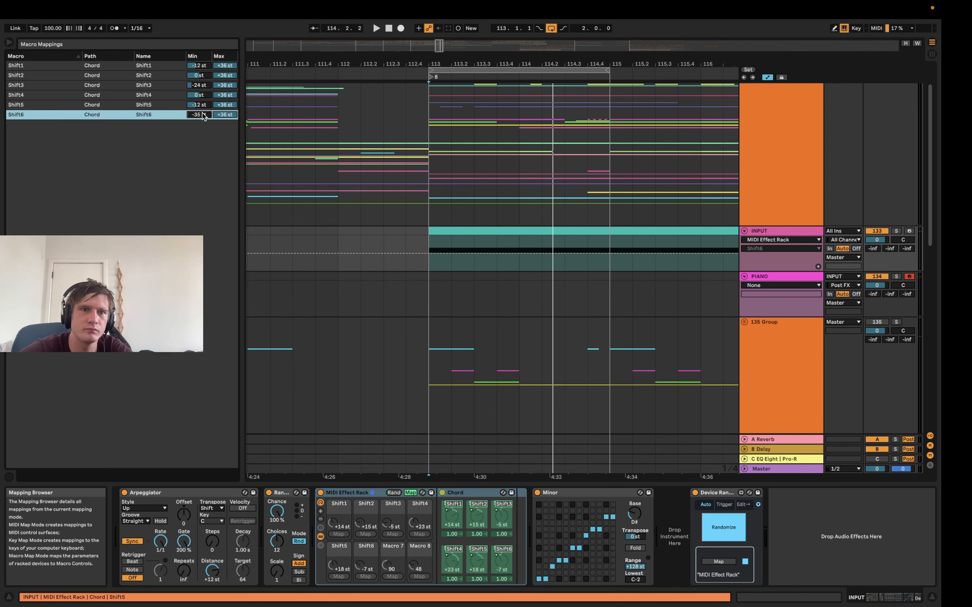
Set the macro mapping maximums for Shift1 through Shift5 to +24, +12, +35, +12 and +24 st and play the loop
left_click(223, 67)
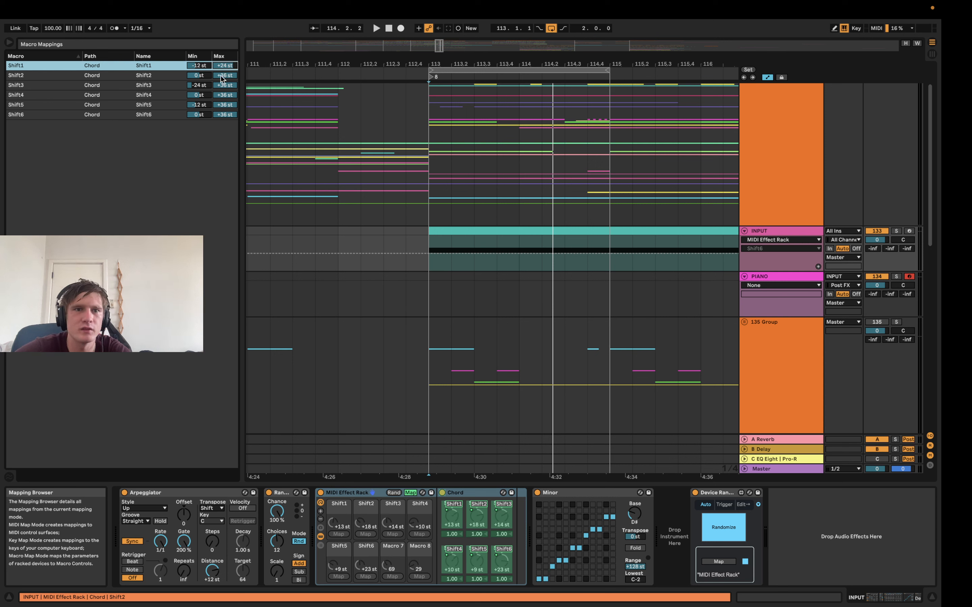
left_click(222, 76)
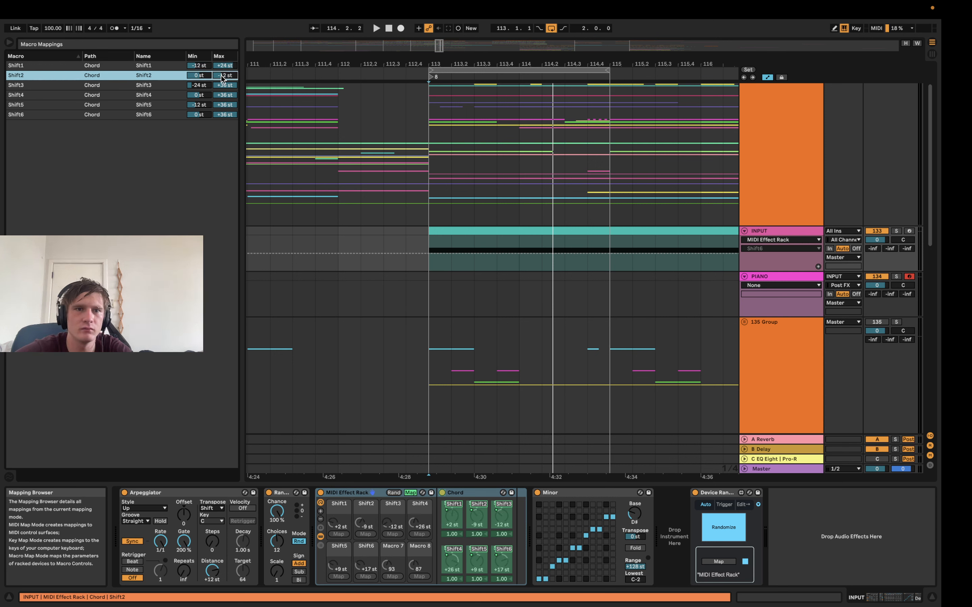
left_click(225, 86)
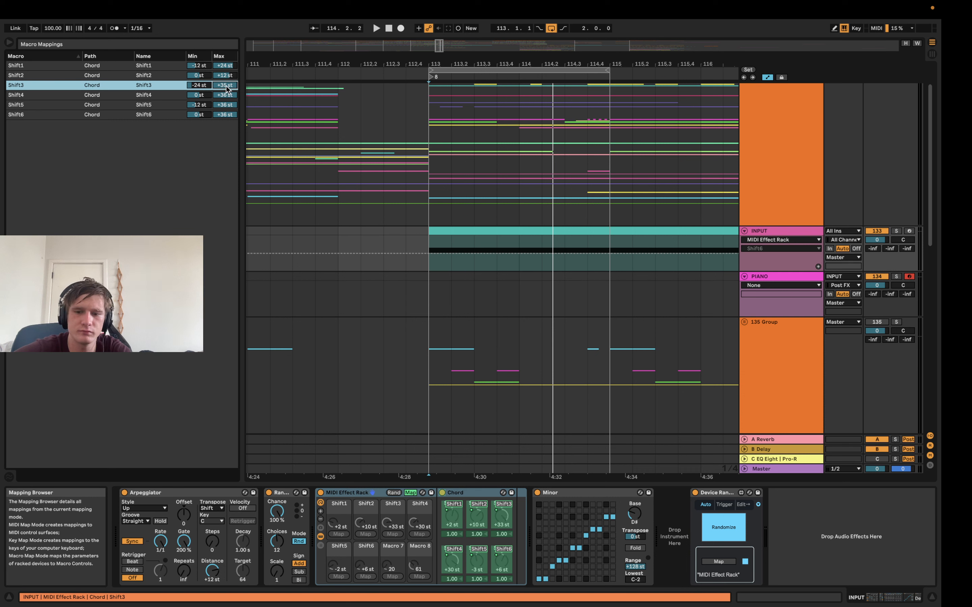
left_click(231, 95)
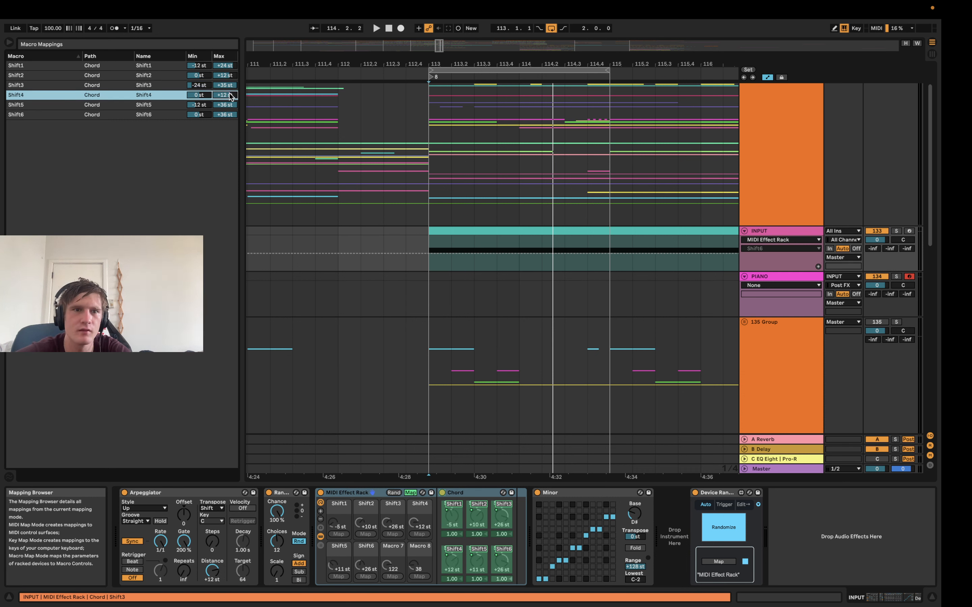
left_click(224, 106)
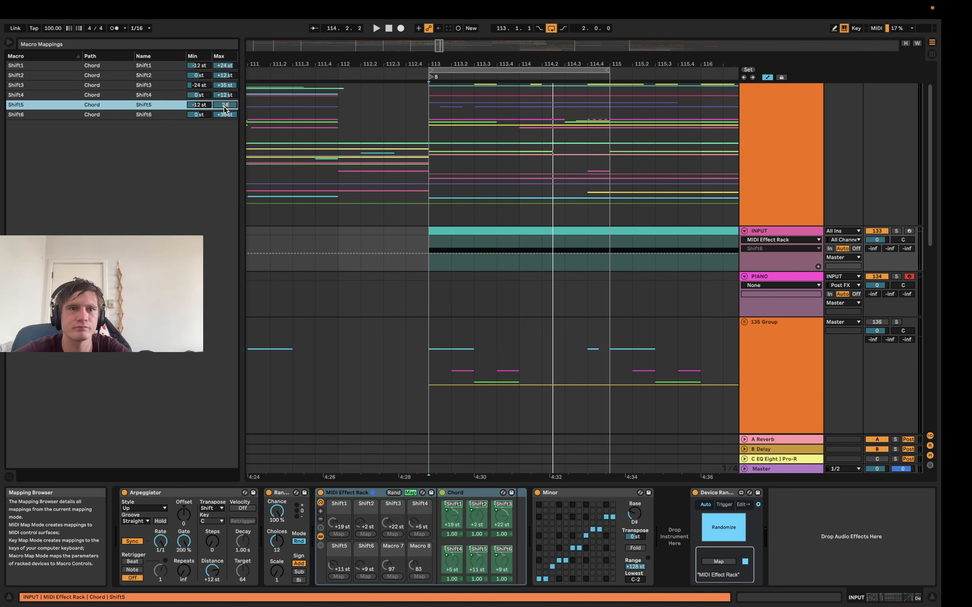
left_click(411, 493)
key("space")
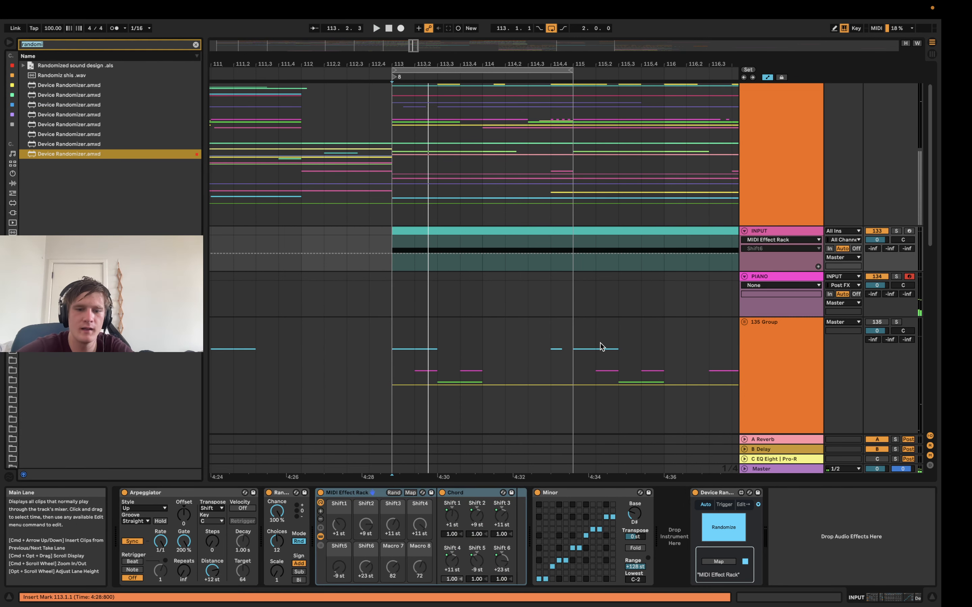
Find the Velocity MIDI effect in the browser and insert it after Minor on the INPUT track
key("super+f")
type("velocity")
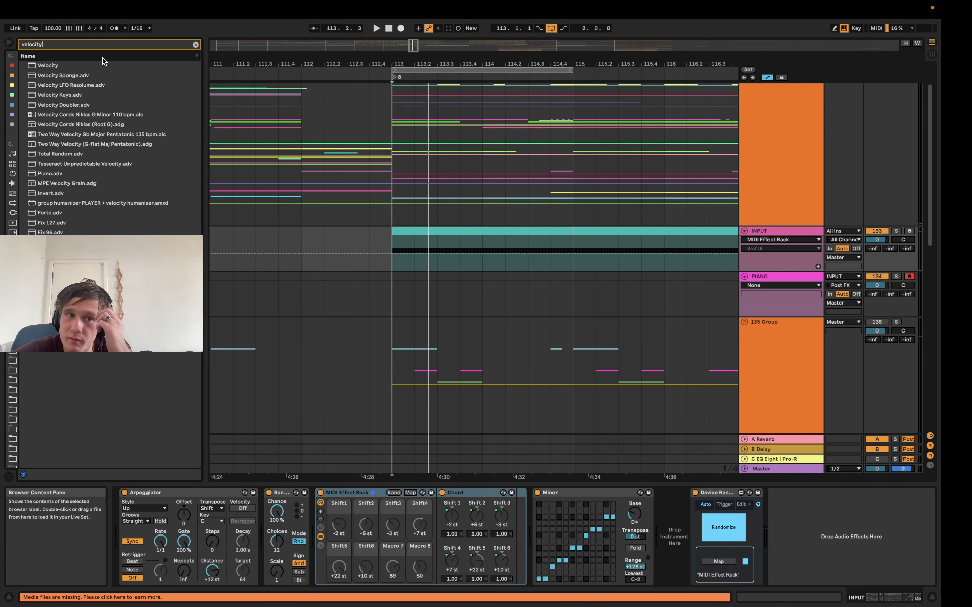
left_click(102, 65)
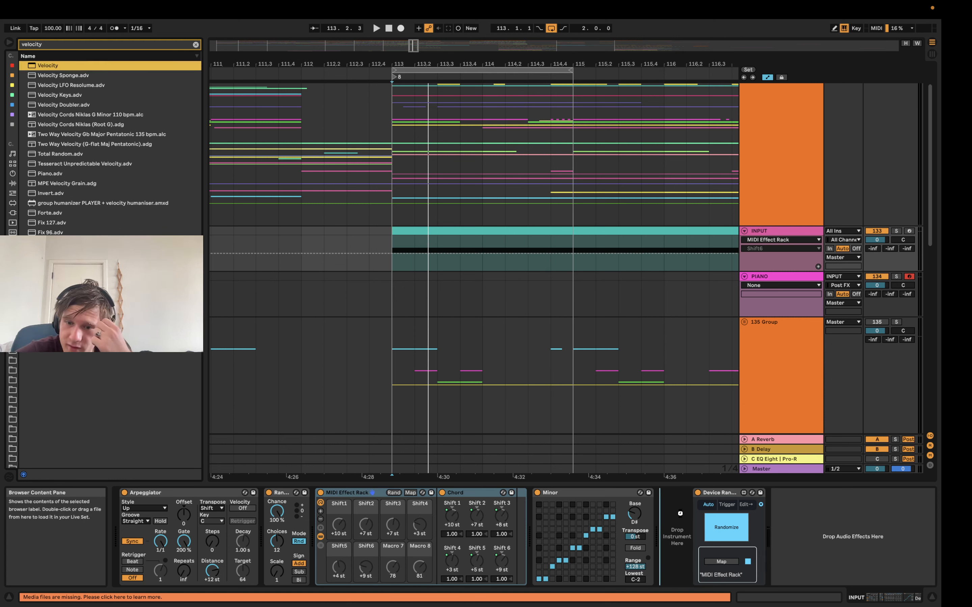
key("Return")
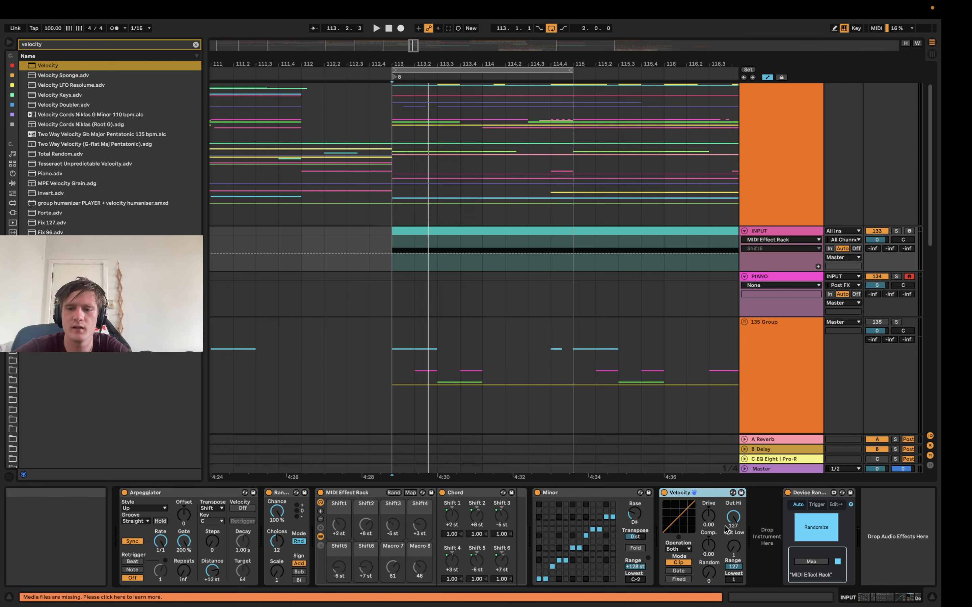
Set Velocity's Out Hi to 60 and Random to 20, playing the loop to check the dynamics
left_click_drag(733, 517, 733, 563)
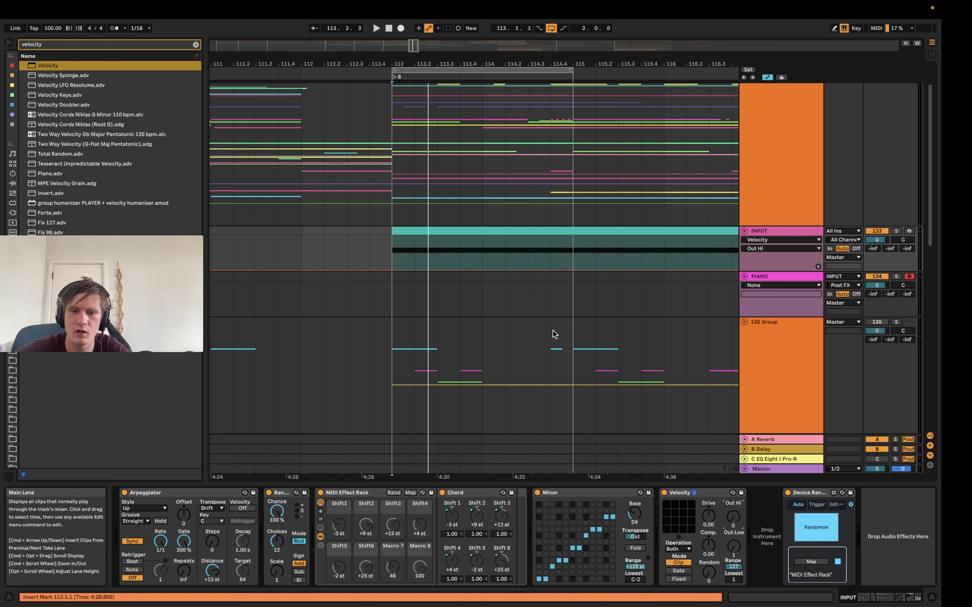
key("space")
key("space")
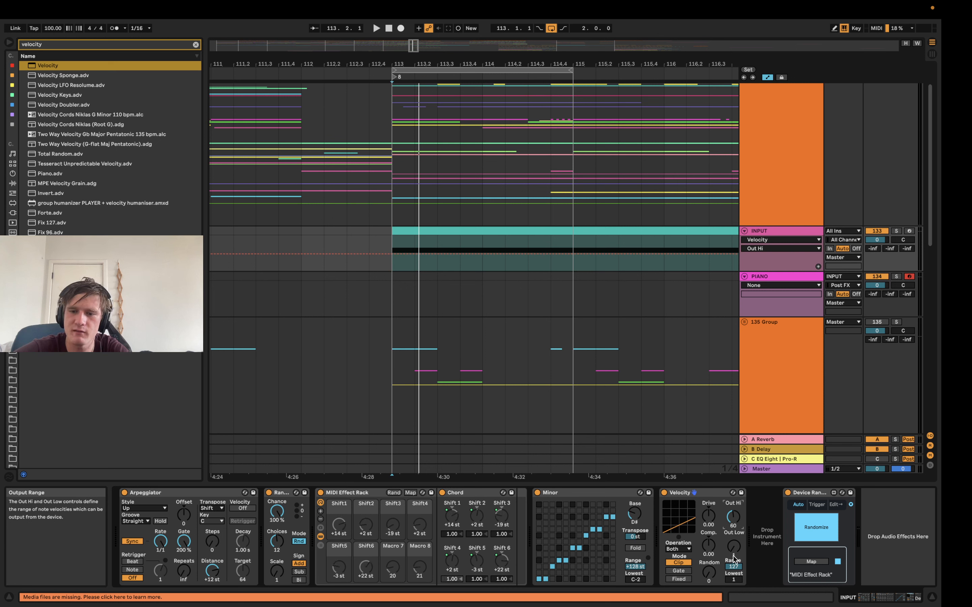
left_click_drag(708, 572, 708, 565)
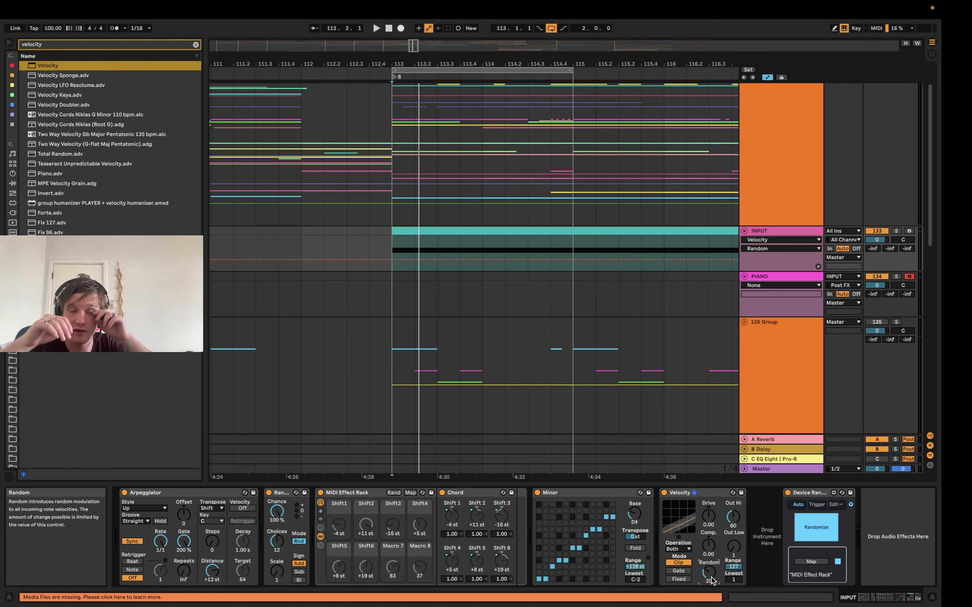
key("space")
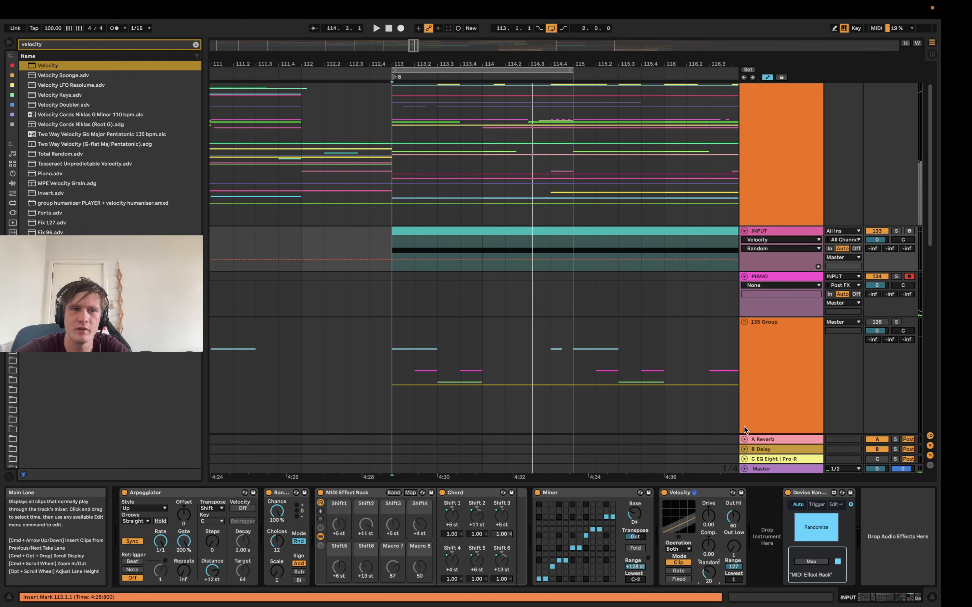
Select the PIANO track, enable arrangement recording and start recording the generated chords over the loop at bar 113
left_click(779, 276)
left_click(771, 234)
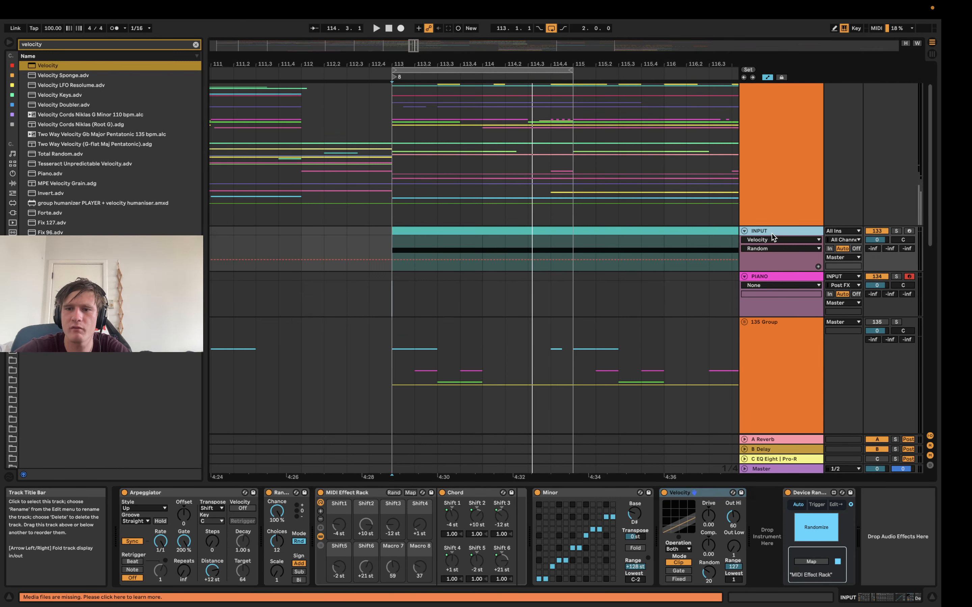
left_click(765, 276)
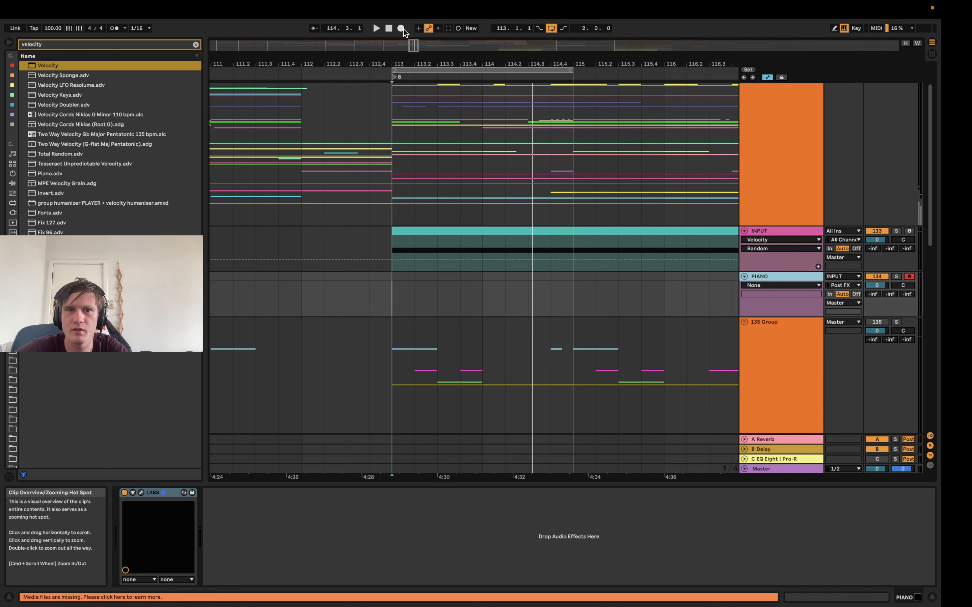
left_click(400, 29)
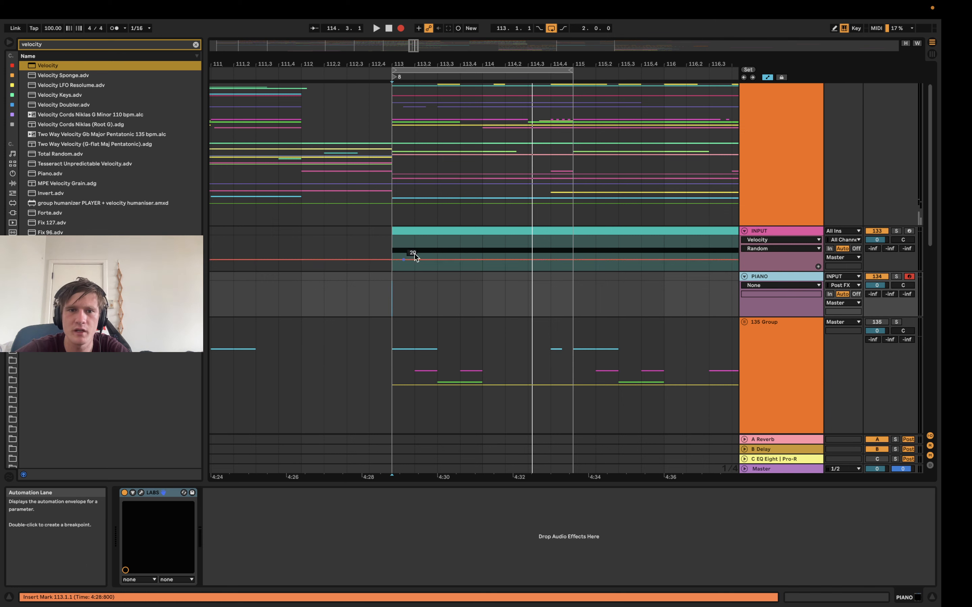
key("space")
Vary the INPUT Arpeggiator's Rate during the recording, return it to 1/1 and stop the transport
left_click(765, 233)
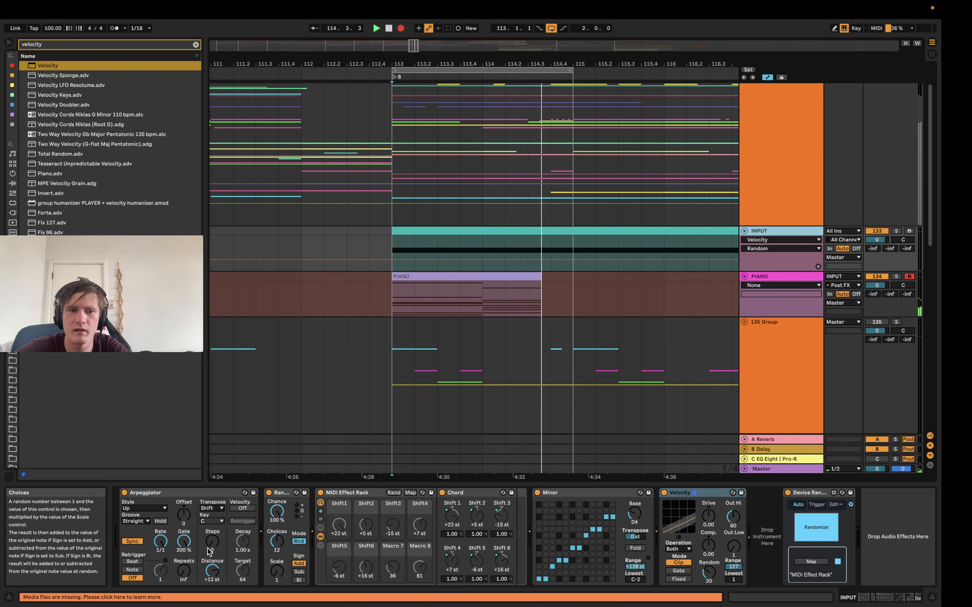
mouse_move(160, 546)
left_mouse_down()
mouse_move(161, 570)
mouse_move(161, 543)
left_mouse_up()
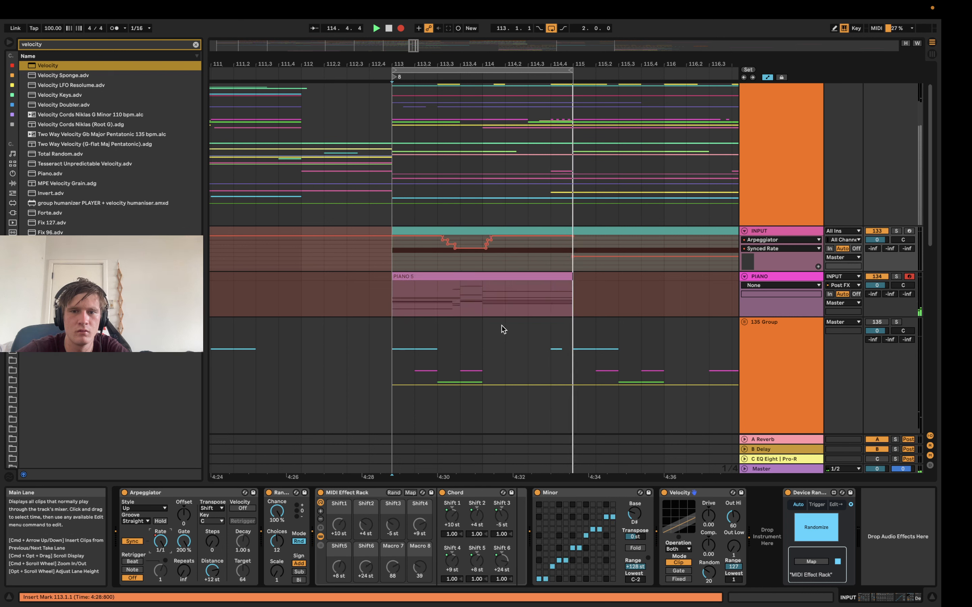
key("space")
Delete the INPUT track and set the PIANO track's MIDI input to All Ins
left_click(473, 291)
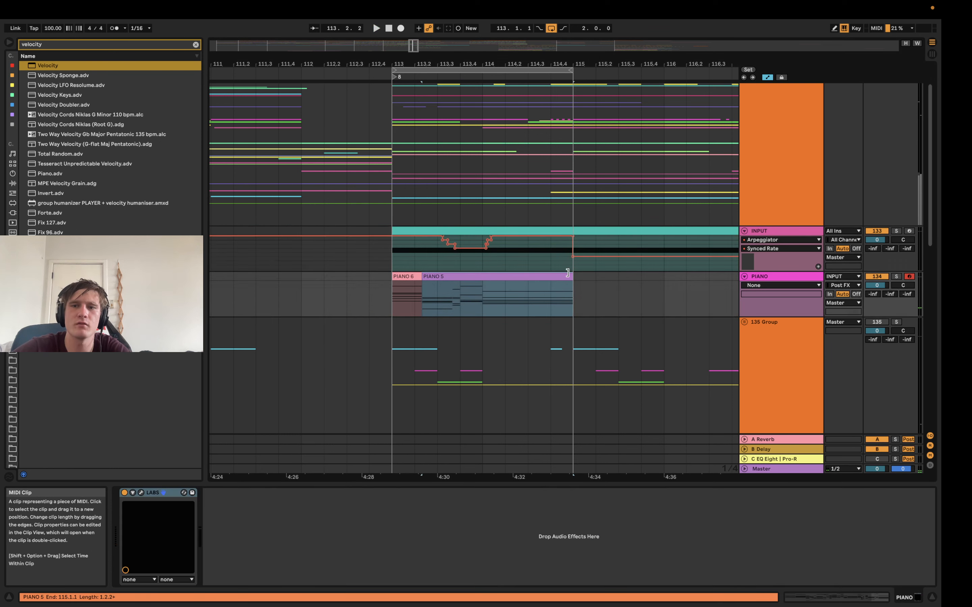
left_click(775, 232)
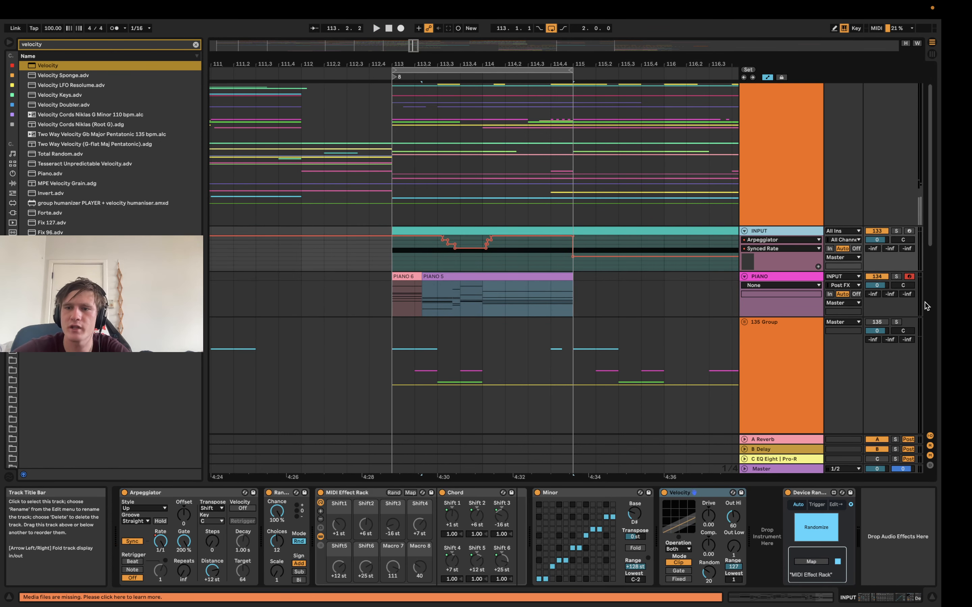
key("Delete")
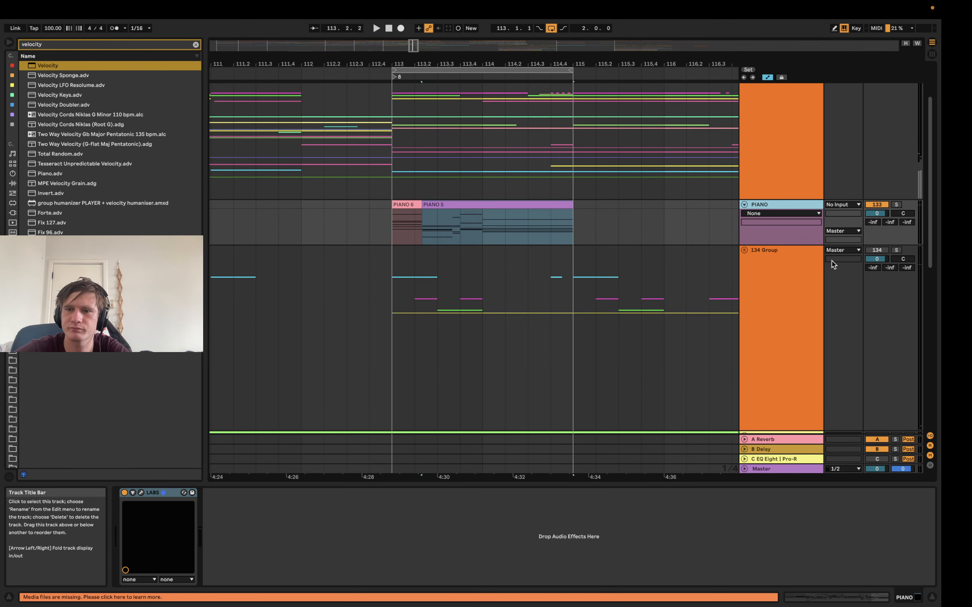
left_click(837, 205)
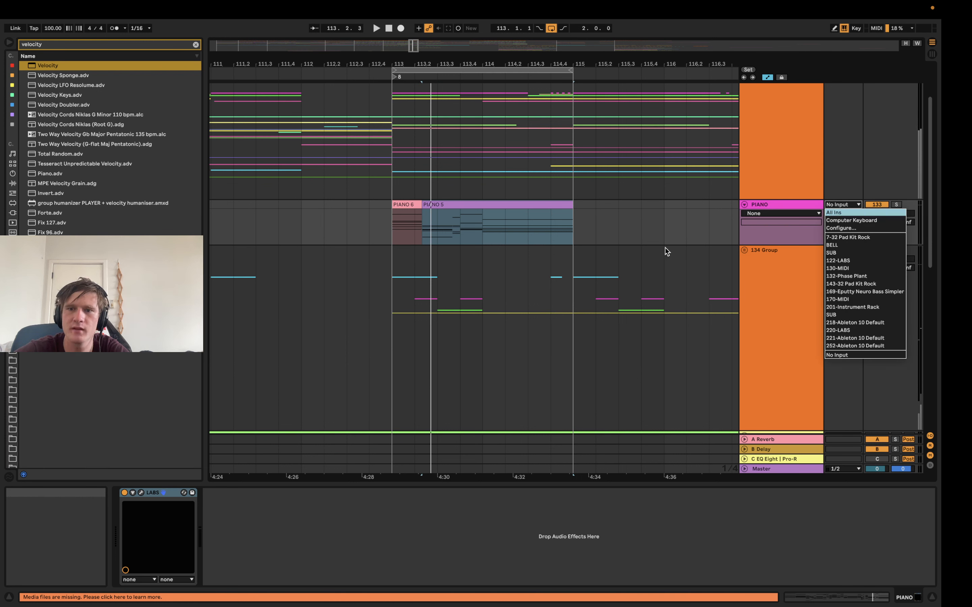
Trim the PIANO 5 clip to run from 113.1.1 to 113.3.1 and set the arrangement loop to that range
left_click_drag(423, 205, 390, 204)
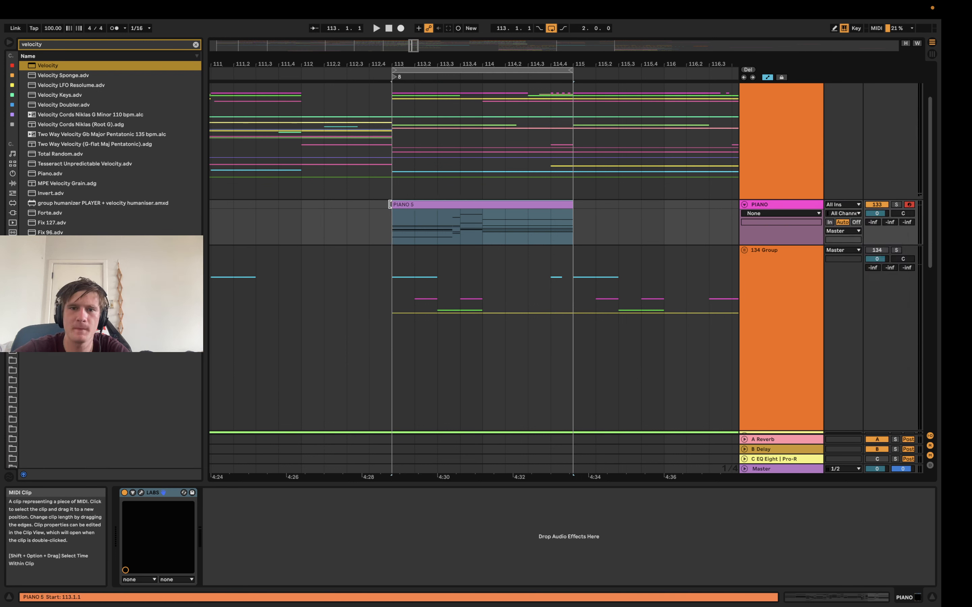
left_click_drag(573, 206, 434, 196)
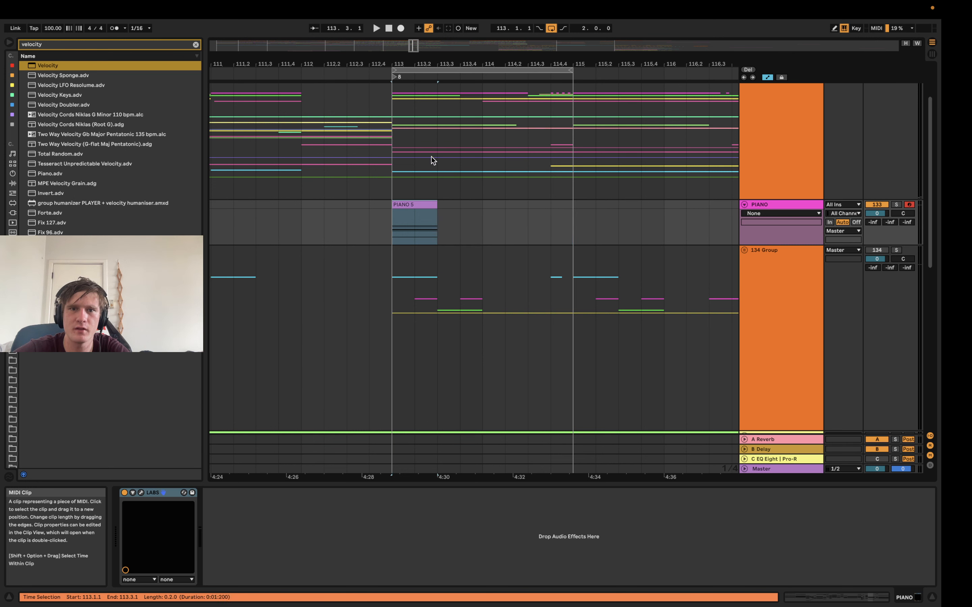
left_click_drag(426, 64, 427, 106)
key("super+l")
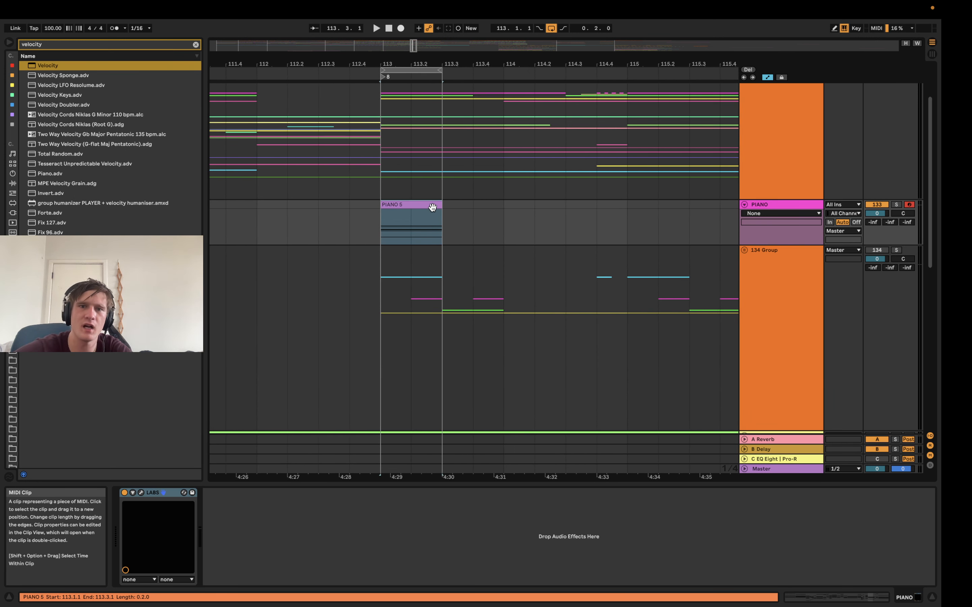
Open the PIANO 5 clip's notes, turn on clip looping with the start at 1.1.1 and select all recorded notes
double_click(433, 205)
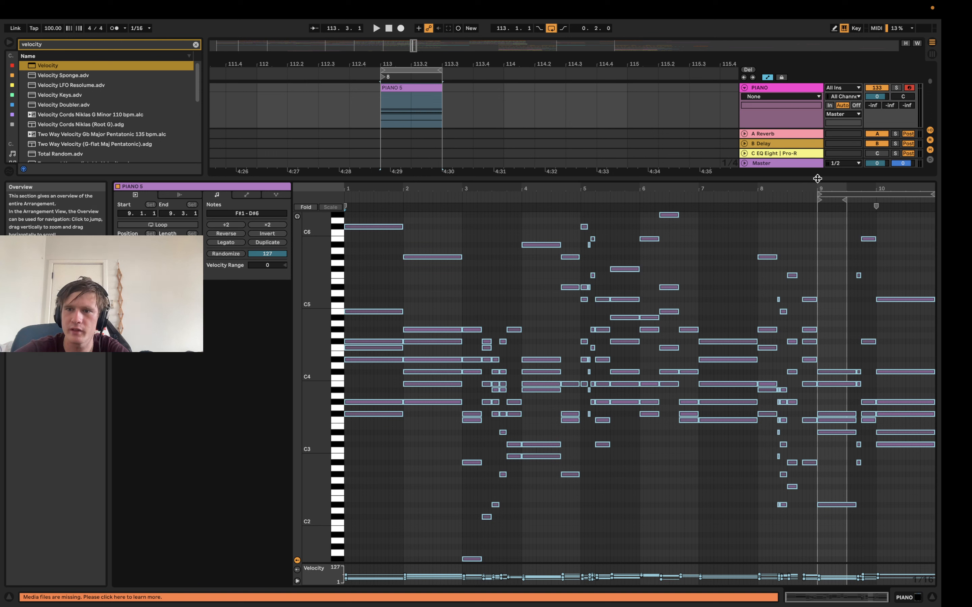
left_click(831, 194)
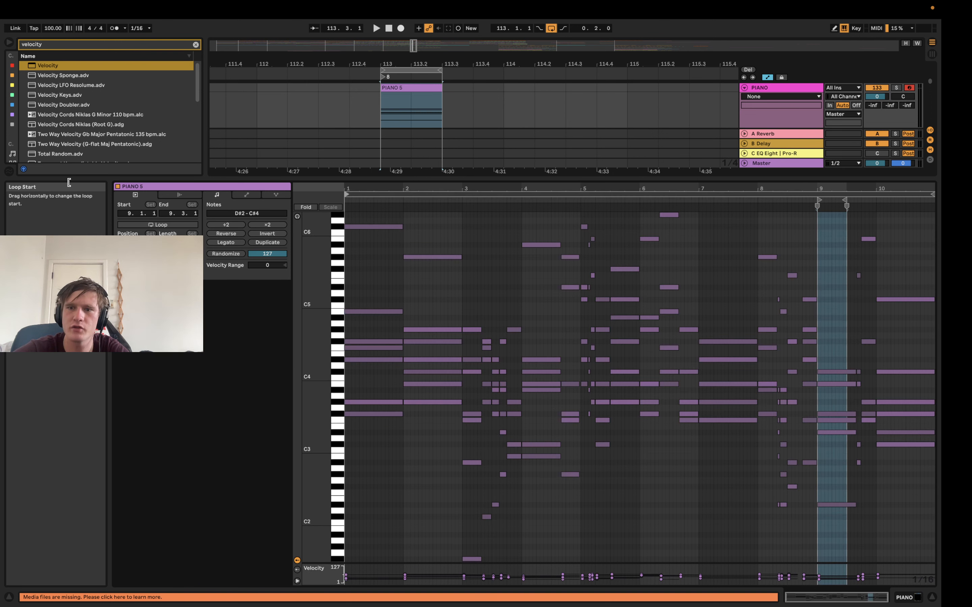
left_click(400, 192)
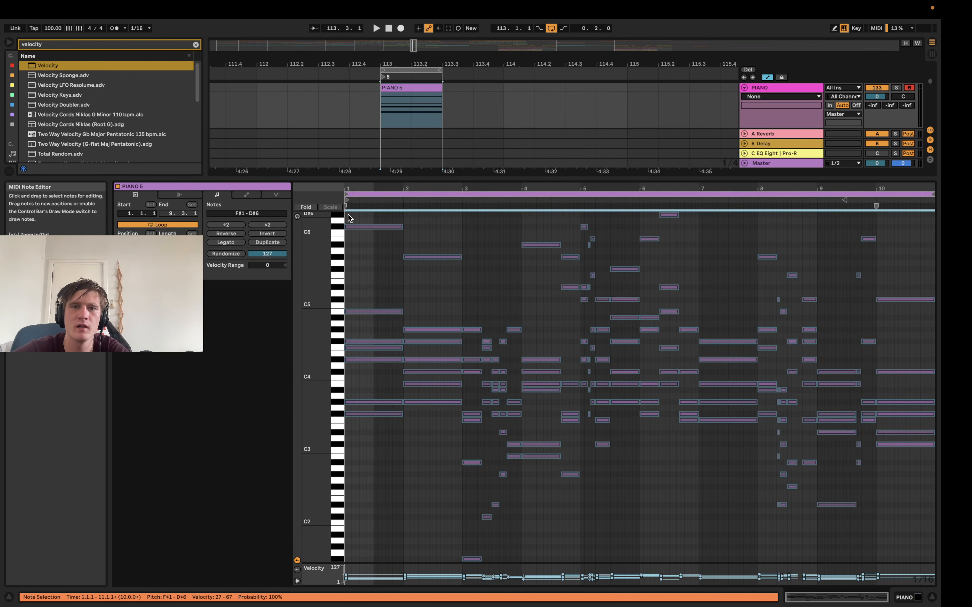
Move the PIANO 5 clip's start marker to 3.1.1, extend the clip to 115.1.1 and set the arrangement loop to its length
mouse_move(347, 200)
left_mouse_down()
mouse_move(857, 199)
mouse_move(445, 199)
mouse_move(464, 199)
left_mouse_up()
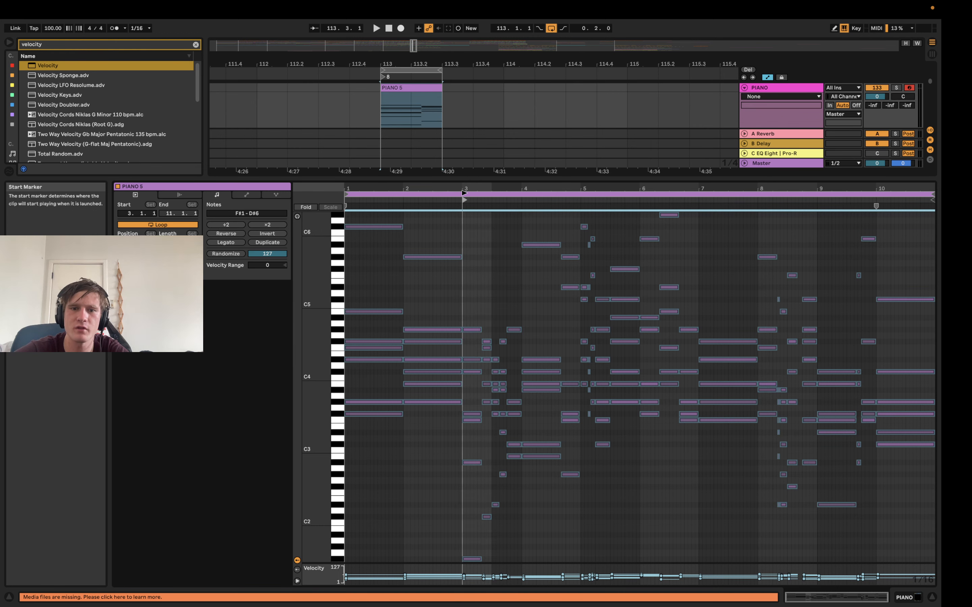
key("shift+Tab")
scroll(643, 184, "up", 5)
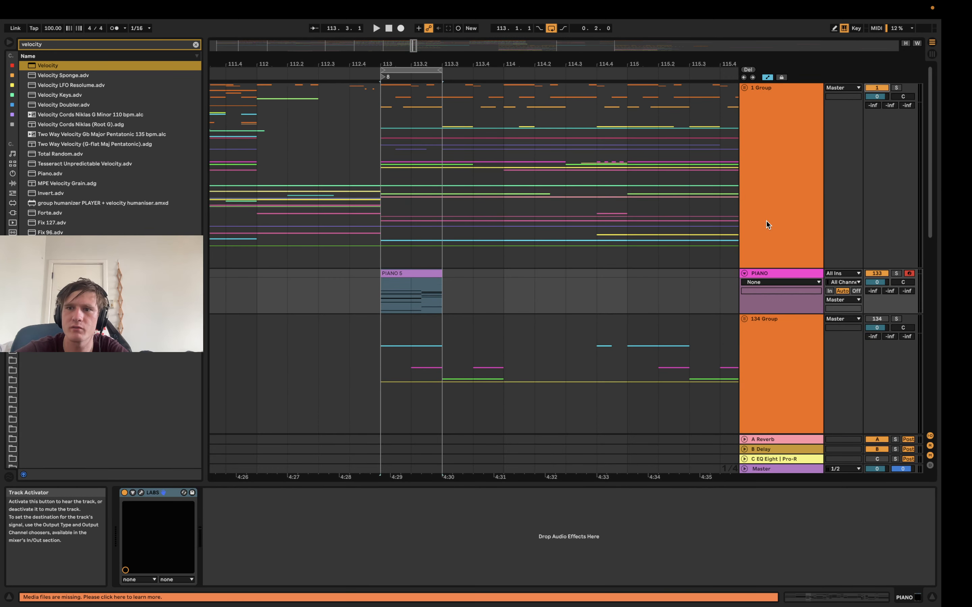
left_click_drag(441, 277, 623, 278)
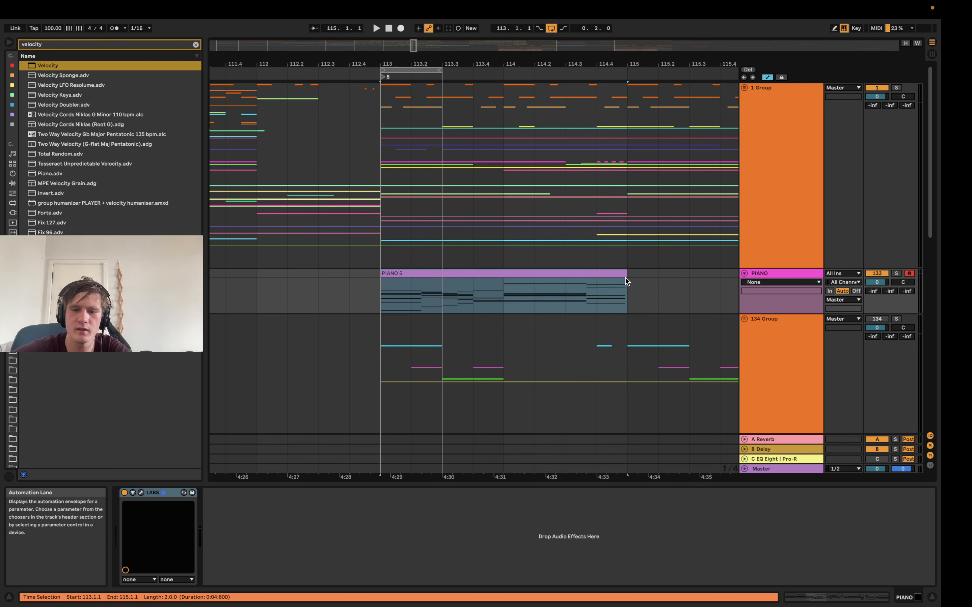
key("super+l")
Split the PIANO 5 clip at 113.3.1 so its first two beats form a separate clip
left_click(415, 301)
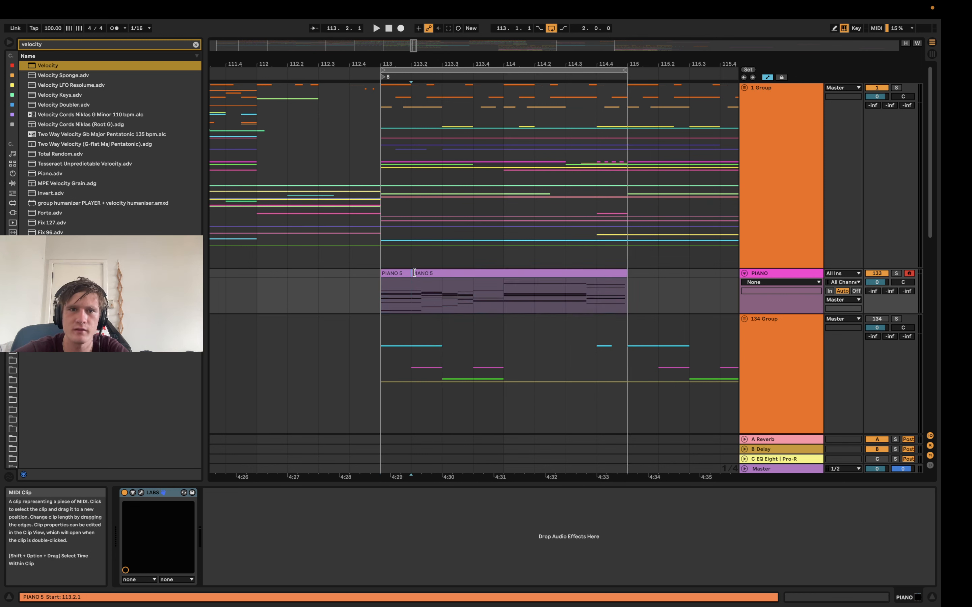
key("super+e")
left_click(401, 272)
key("shift+Right")
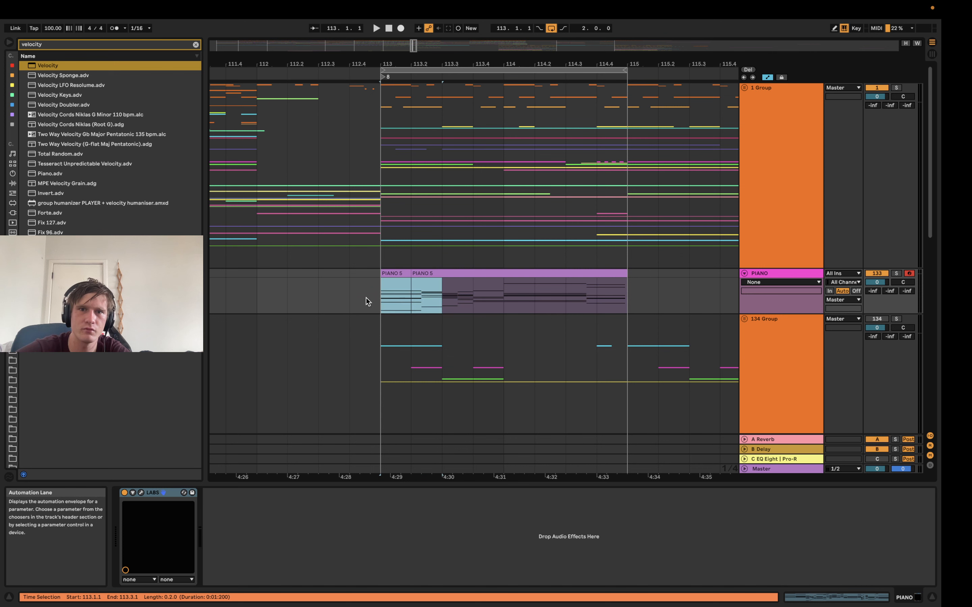
key("super+j")
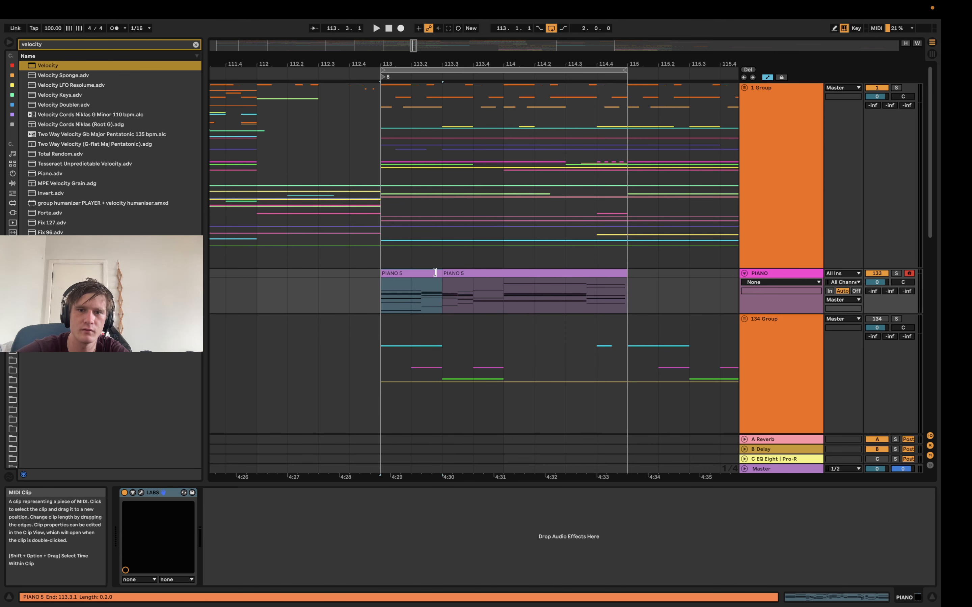
Deactivate the PIANO 5 clip from 113.3.1 to 115.1.1, select the two-beat clip and start playback
left_click(461, 275)
key("0")
left_click(422, 275)
key("space")
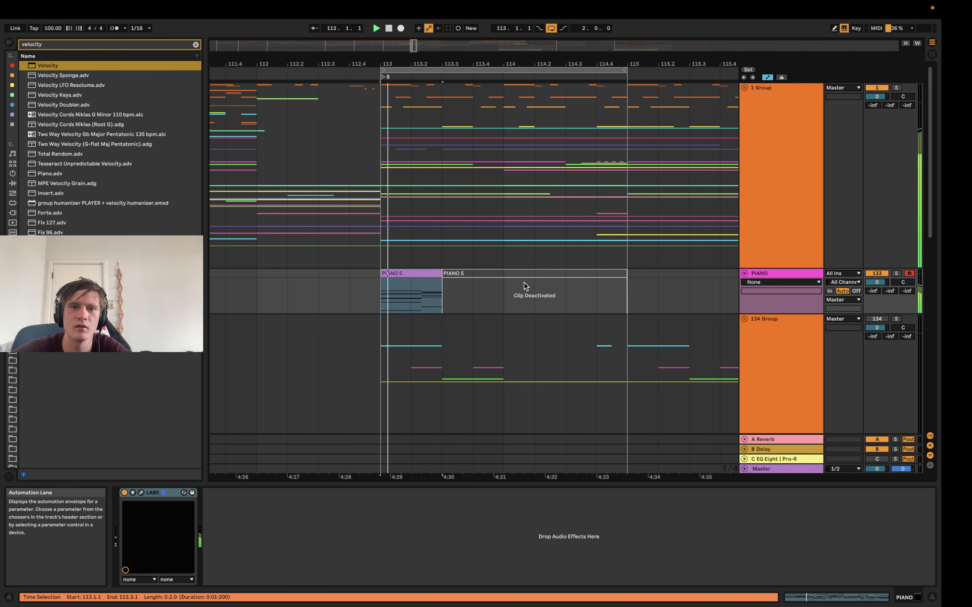
Set the two-beat clip's start marker to 7.1.1 and audition the passage
key("shift+Tab")
key("z")
left_click(460, 200)
mouse_move(464, 200)
left_mouse_down()
mouse_move(346, 199)
mouse_move(701, 189)
left_mouse_up()
key("space")
key("space")
key("space")
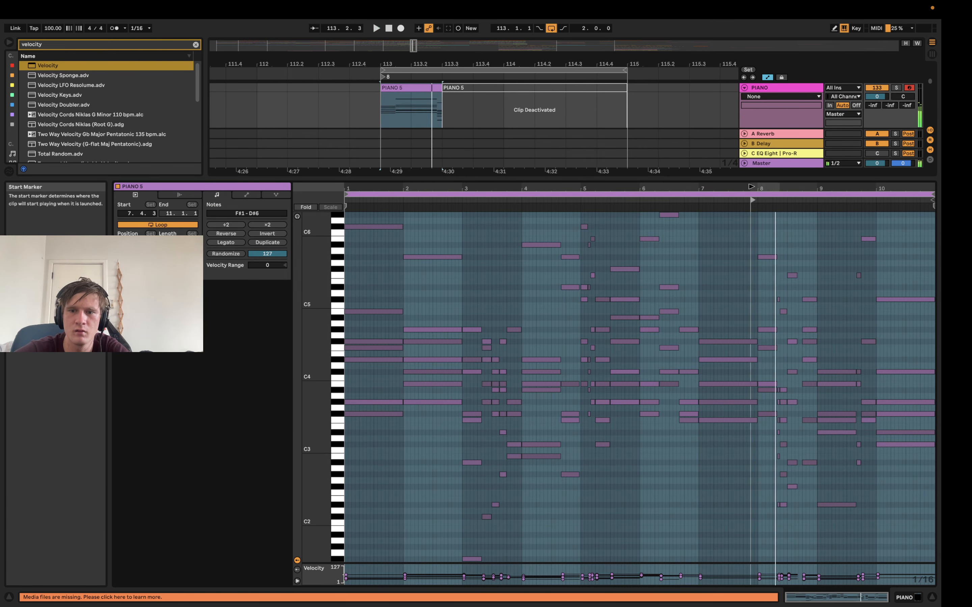
key("space")
key("space")
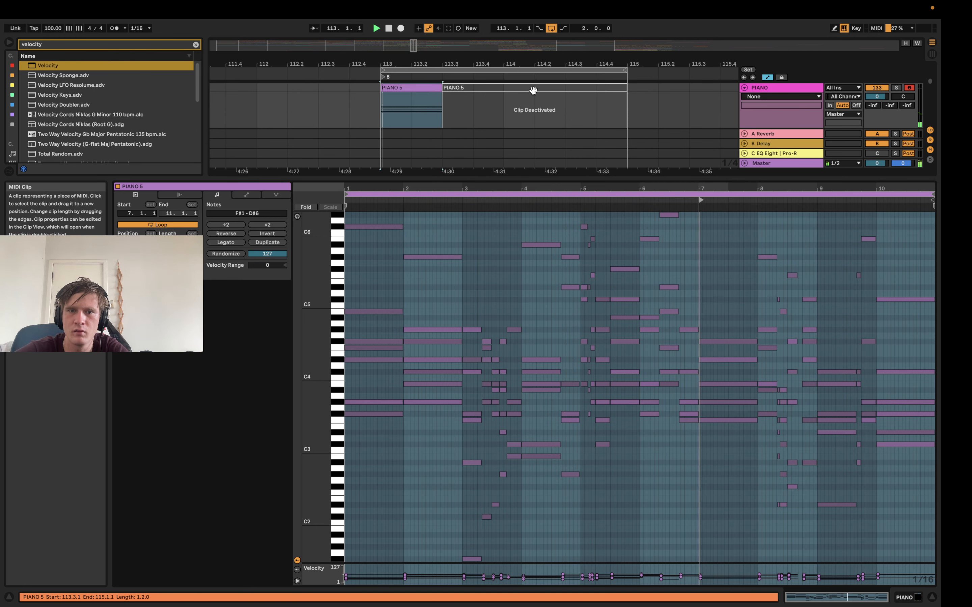
key("space")
key("space")
Stop playback and duplicate the two-beat PIANO 5 clip to 113.3.1
key("shift+Tab")
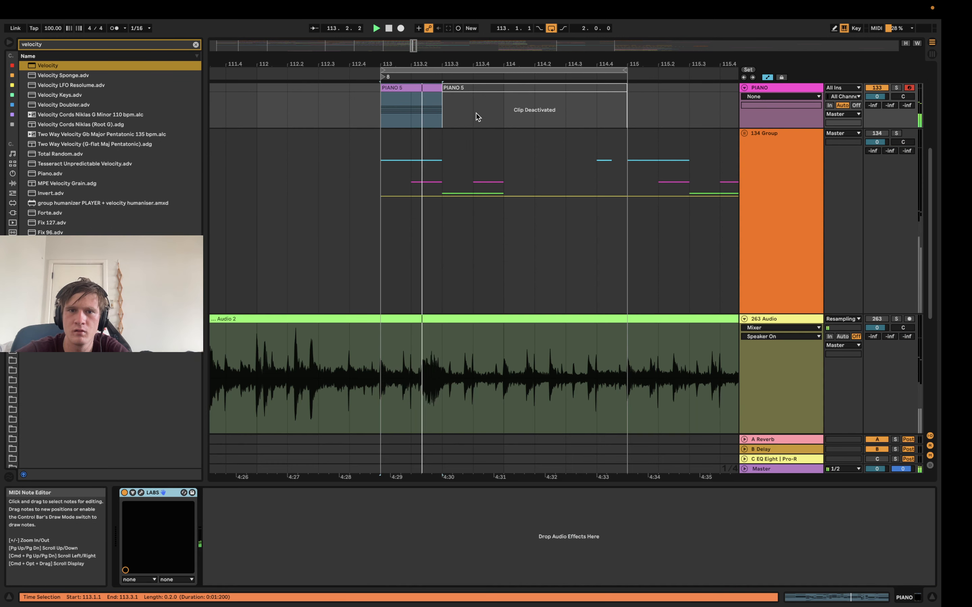
key("space")
key("super+d")
Move the duplicated clip's start marker to 3.3.1 while auditioning its recorded passages
key("shift+Tab")
key("space")
key("space")
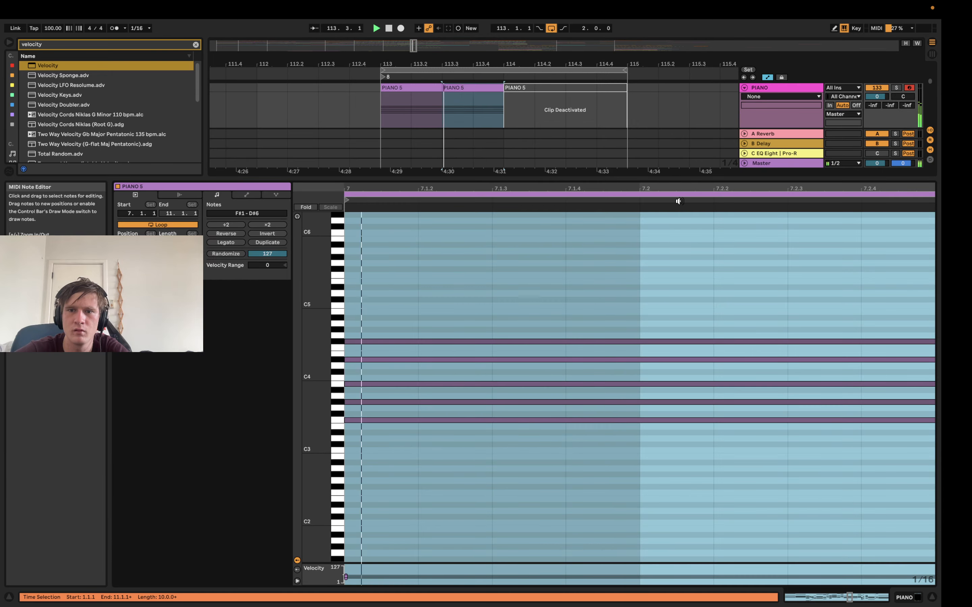
mouse_move(678, 189)
left_mouse_down()
mouse_move(702, 188)
mouse_move(545, 196)
mouse_move(790, 195)
mouse_move(502, 189)
mouse_move(517, 272)
left_mouse_up()
key("space")
key("space")
key("space")
Delete the B3 note from the 3.3.1 chord and replace the B3 of the 3.3.3 chord with C#4 and A#3
left_click(546, 390)
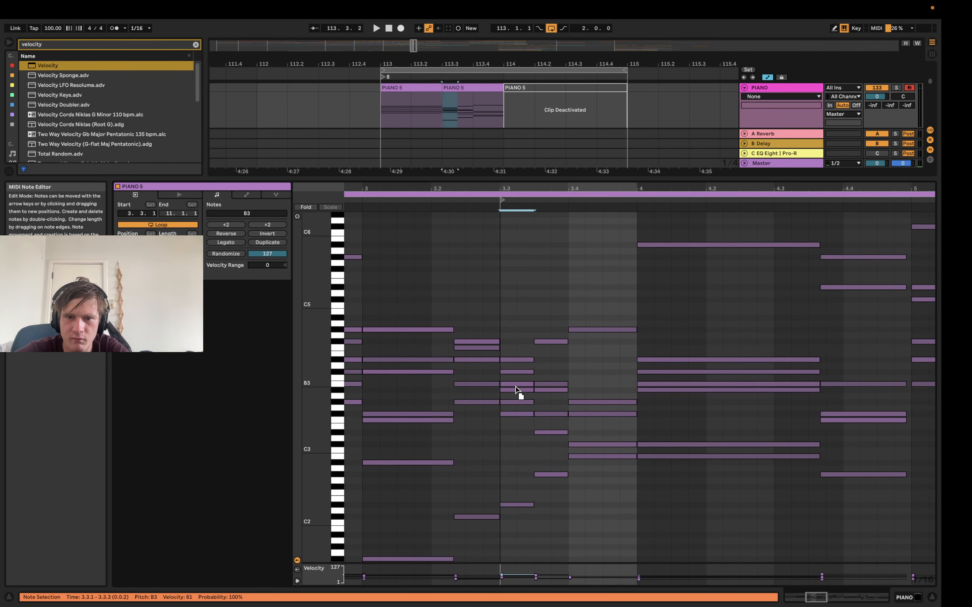
key("Up")
key("Up")
key("Up")
left_click(537, 384)
left_click(525, 384, "shift")
key("Delete")
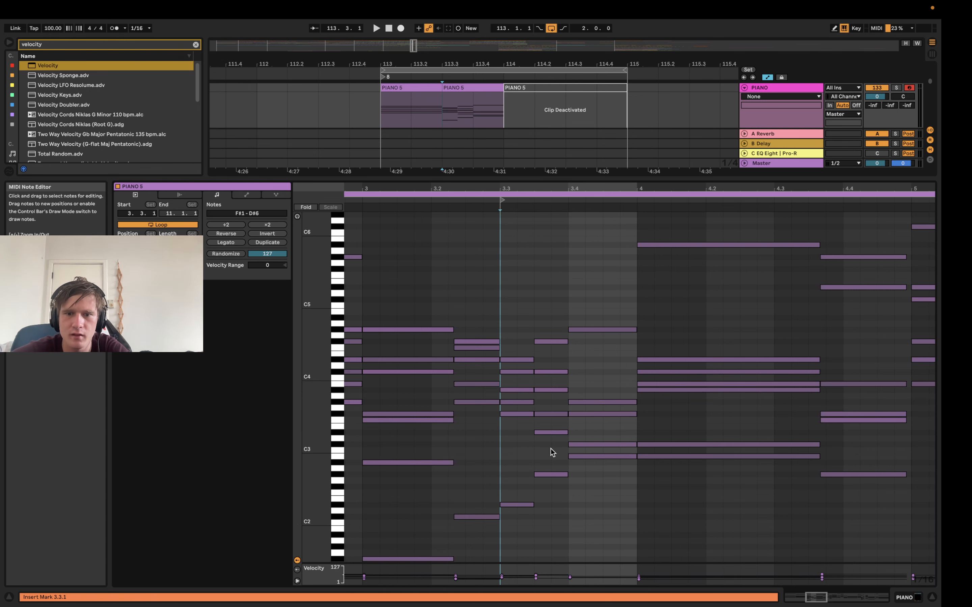
Lower the F#3 note at 3.3.1 by one octave, raise the D#3 note at 3.3.3 by two octaves and play the result
scroll(544, 491, "down", 2)
left_click_drag(508, 412, 512, 395)
left_click(512, 391)
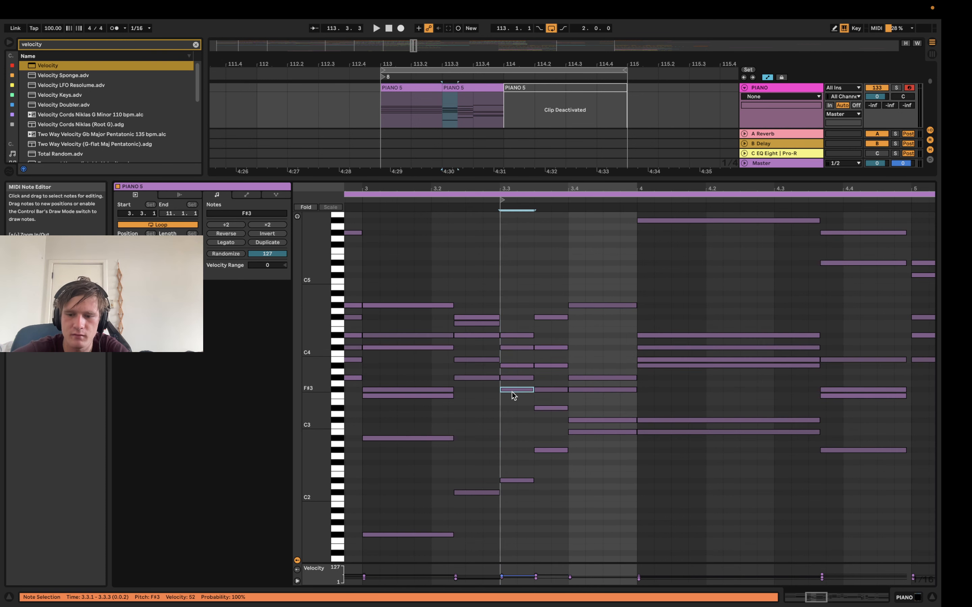
key("shift+Down")
left_click(550, 408)
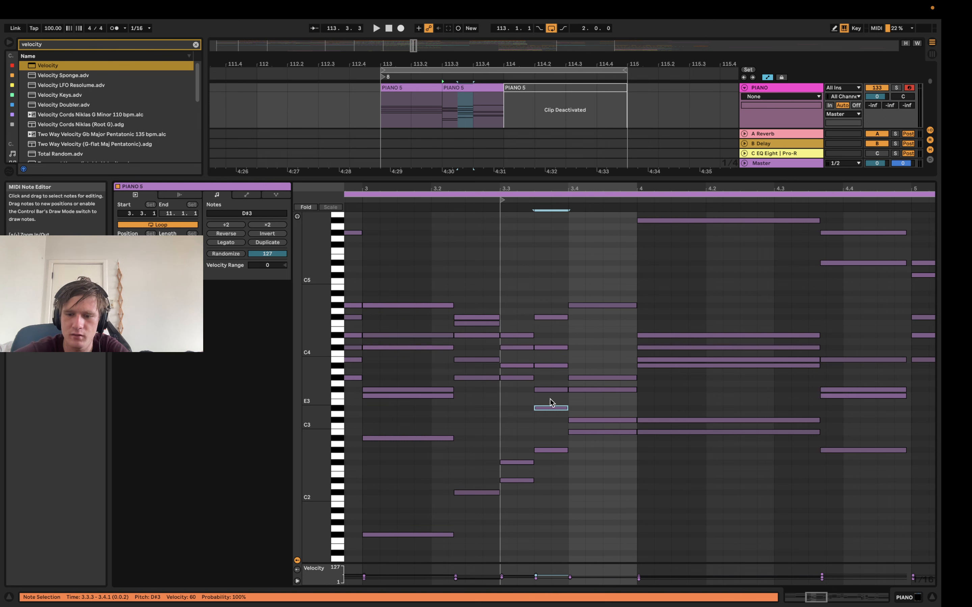
key("shift+Up")
key("shift+Up")
scroll(550, 399, "up", 2)
key("space")
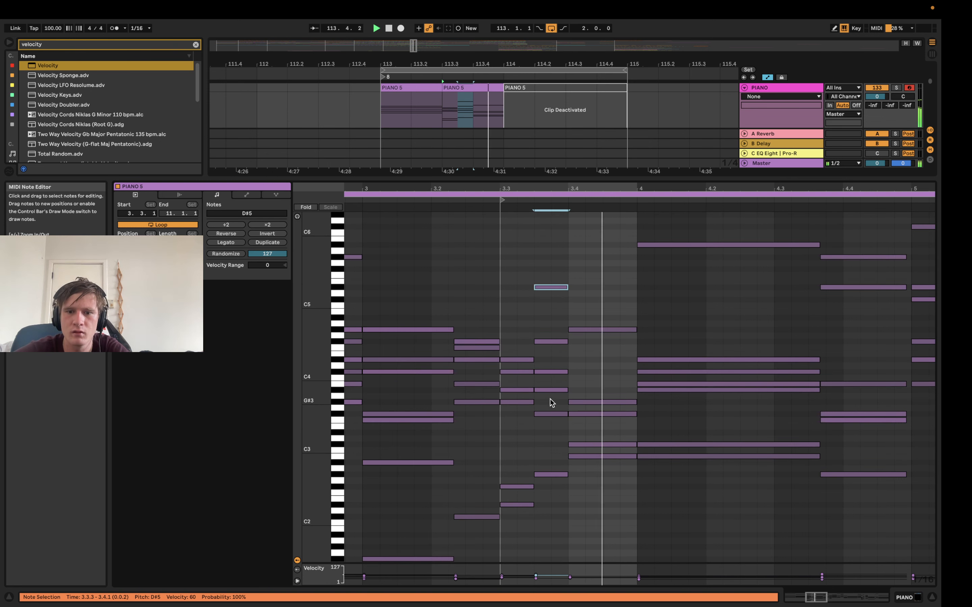
Delete the chord starting at 4.1.1, stop playback and trim the duplicated clip to end at 113.4.1
left_click_drag(722, 477, 733, 188)
key("Delete")
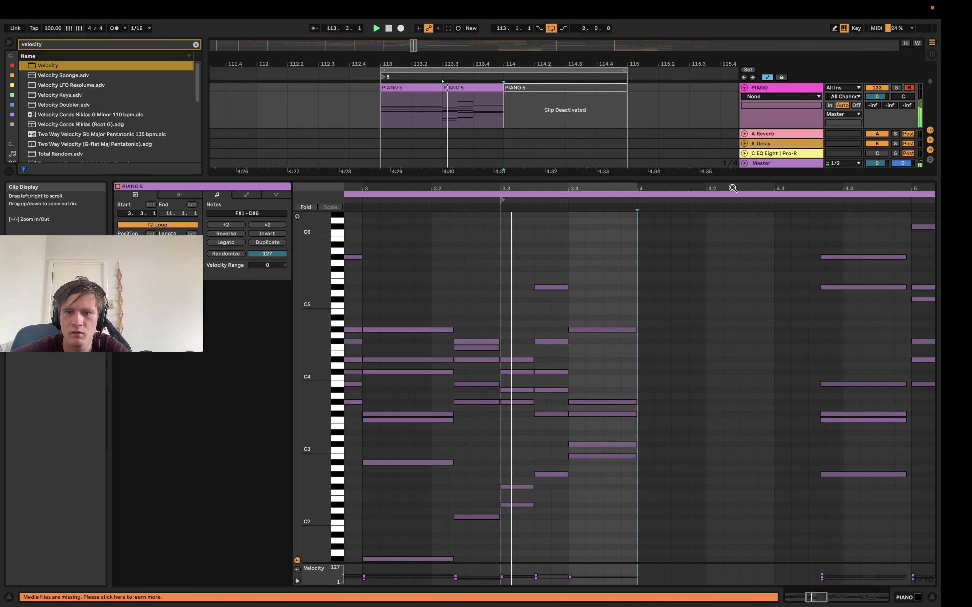
key("space")
left_click_drag(503, 88, 472, 92)
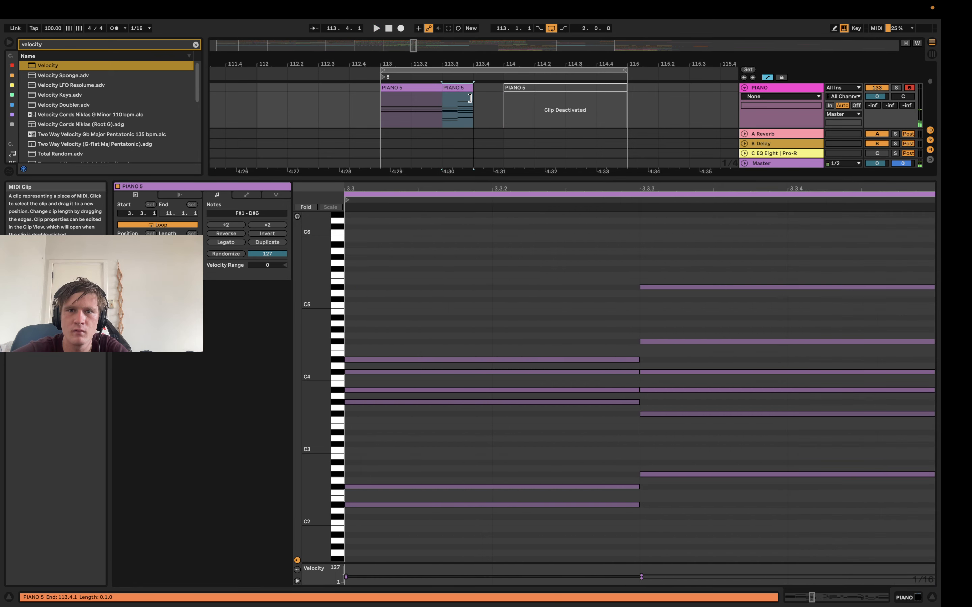
Copy the first PIANO 5 clip to 113.4.1, extend the copy to 115.1.1 over the deactivated clip and play the sequence
left_click_drag(401, 88, 633, 101)
key("space")
key("space")
key("space")
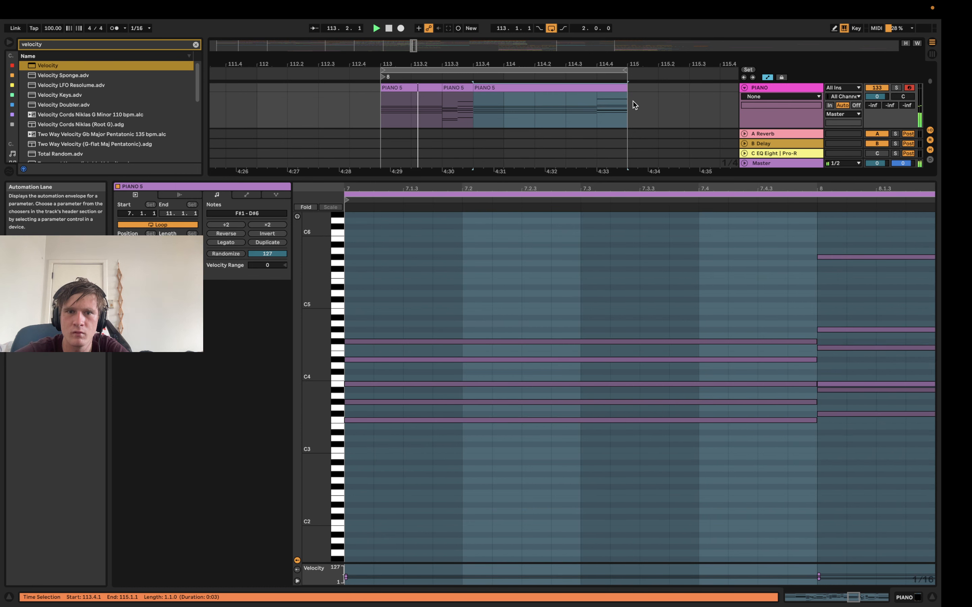
Duplicate the PIANO clips from 113.1.1 to 115.1.1 directly after themselves and set the arrangement loop from 113.1.1 to 117.1.1
key("shift+Tab")
key("space")
left_click_drag(540, 65, 545, 49)
left_click_drag(587, 105, 446, 106)
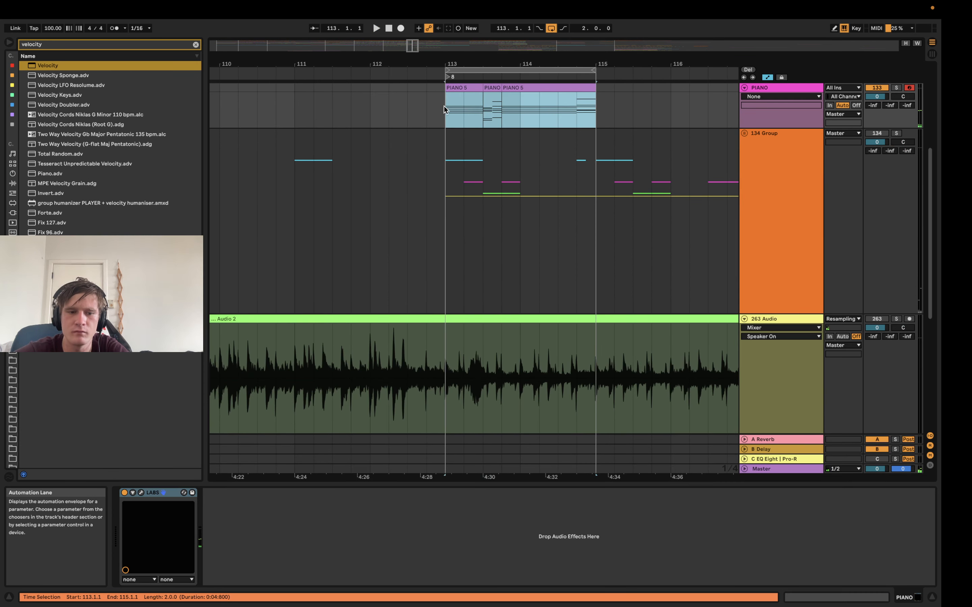
left_click_drag(533, 64, 424, 96)
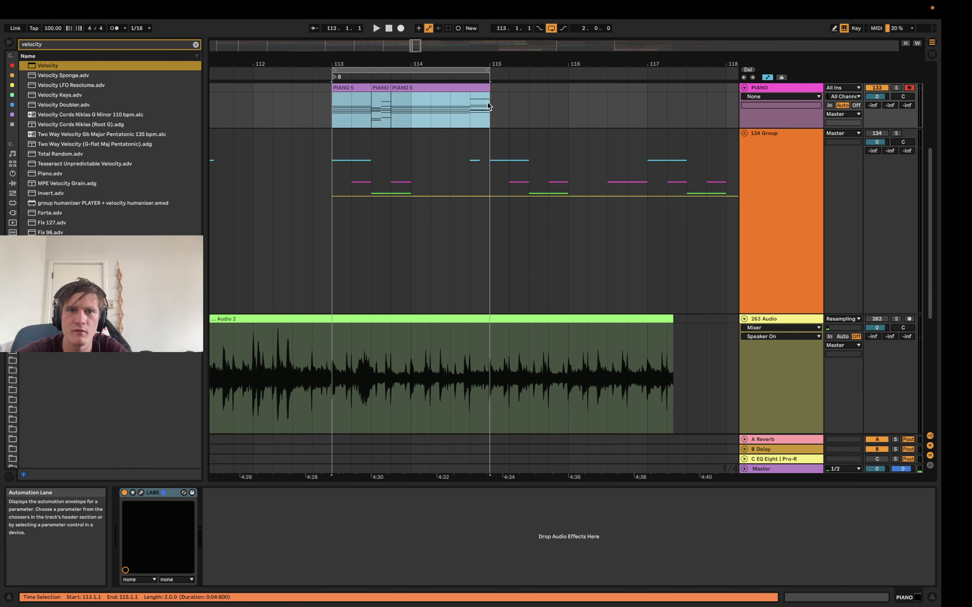
scroll(325, 86, "up", 2)
key("super+d")
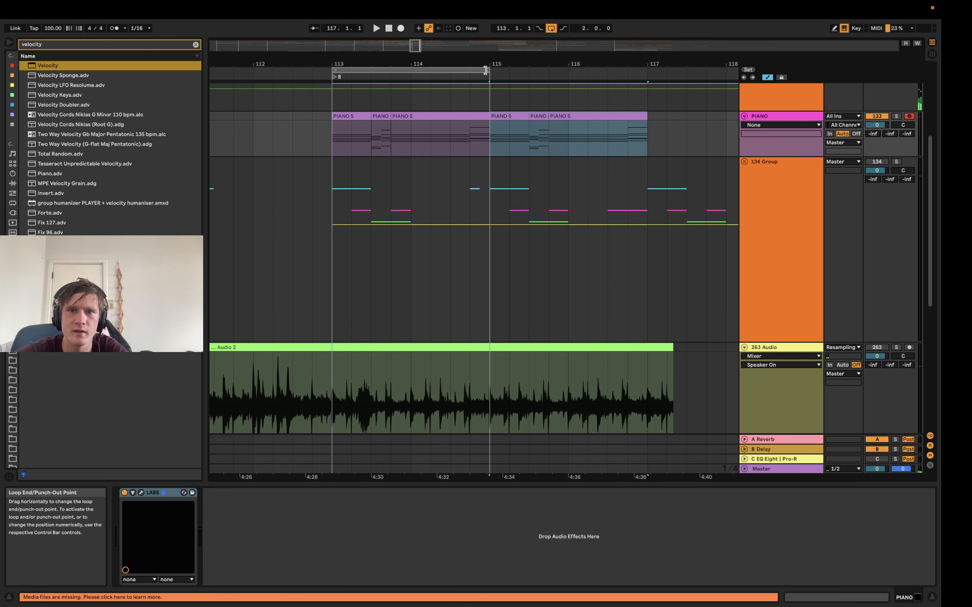
left_click(374, 121, "shift")
key("super+l")
Open the one-beat clip at 113.3.1, move its start marker to 3.3.3 and play the arrangement loop
double_click(385, 119)
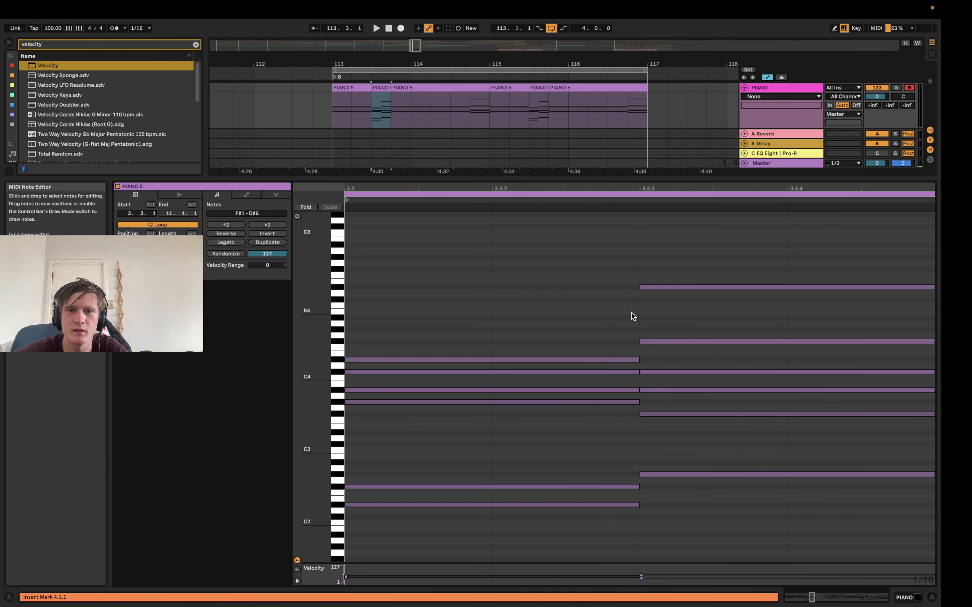
mouse_move(493, 199)
left_mouse_down()
mouse_move(661, 203)
mouse_move(633, 206)
mouse_move(641, 210)
left_mouse_up()
key("space")
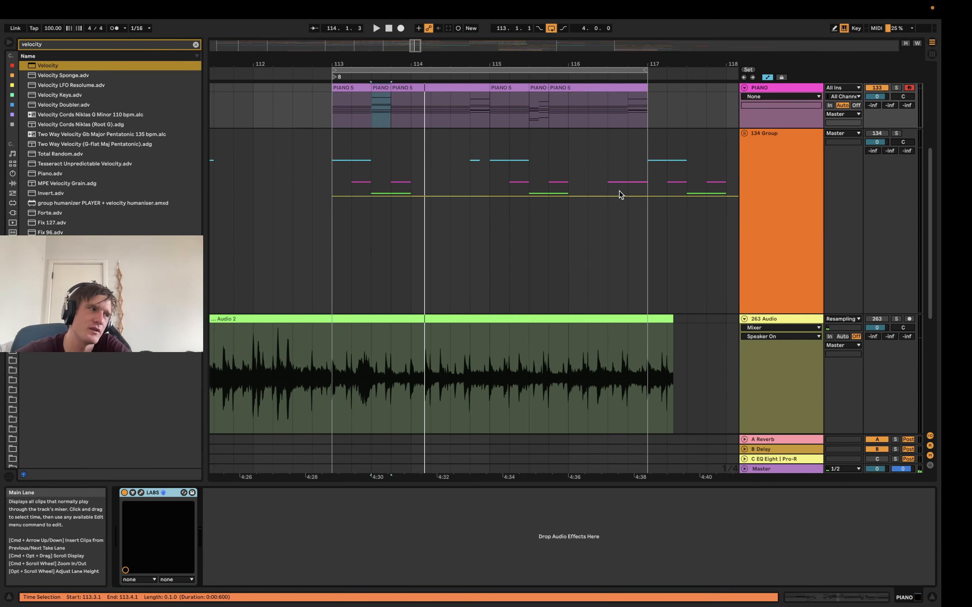
scroll(625, 283, "up", 5)
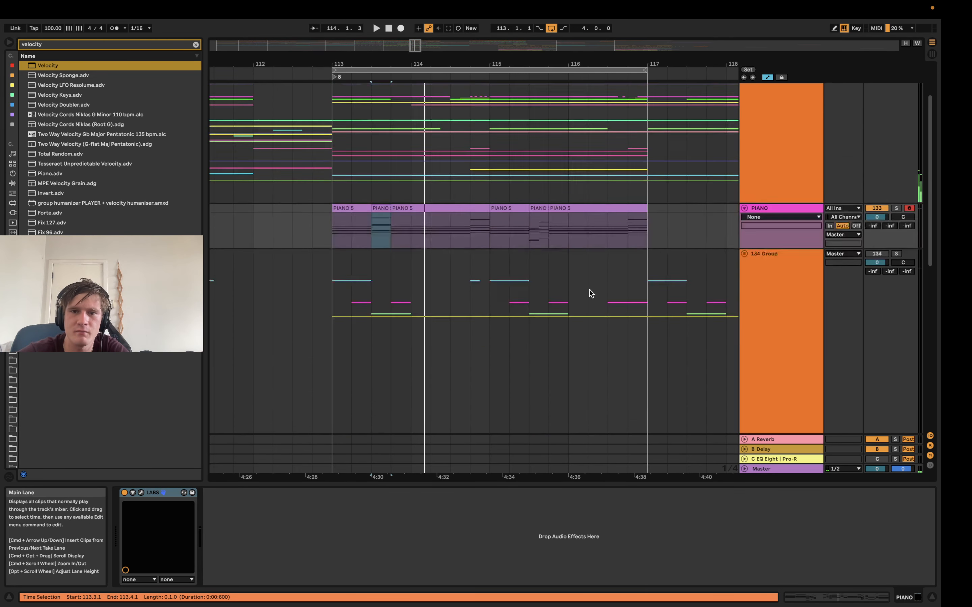
scroll(578, 301, "up", 2)
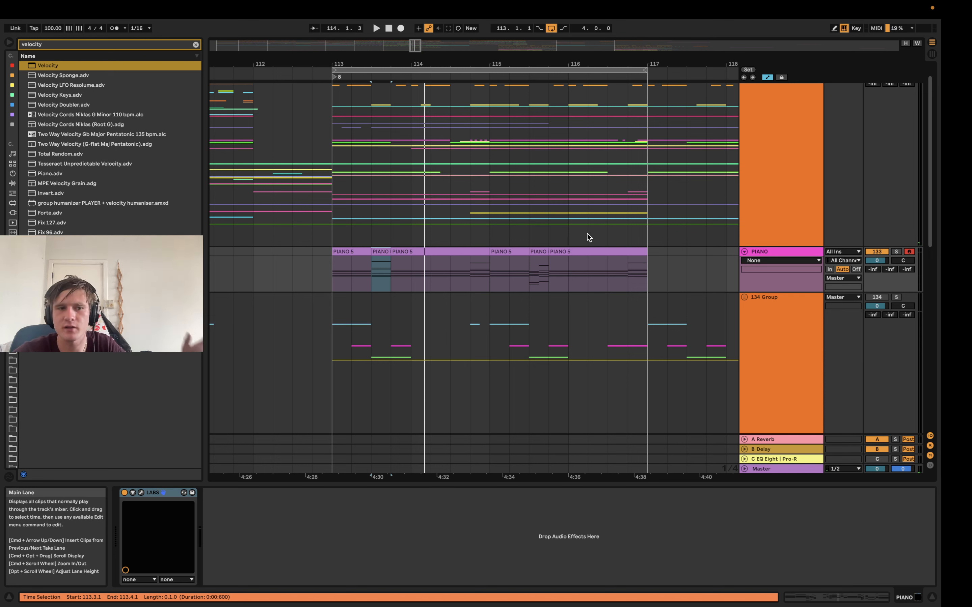
mouse_move(584, 4)
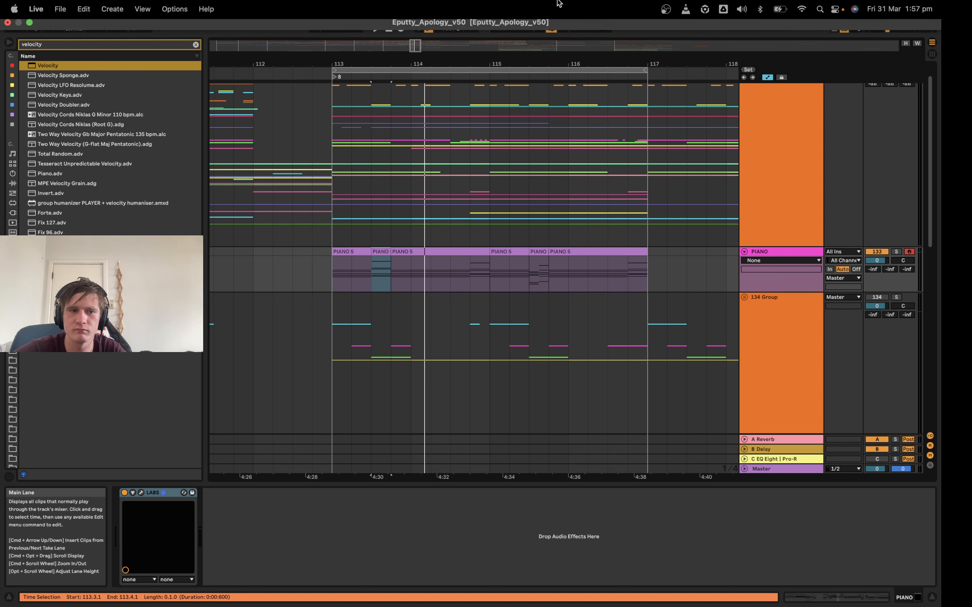
left_click(665, 8)
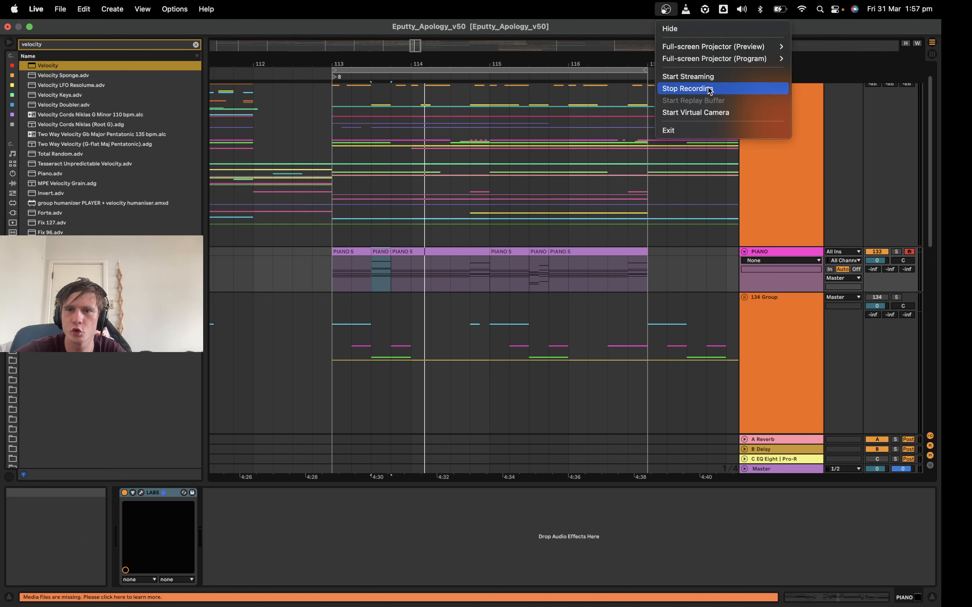